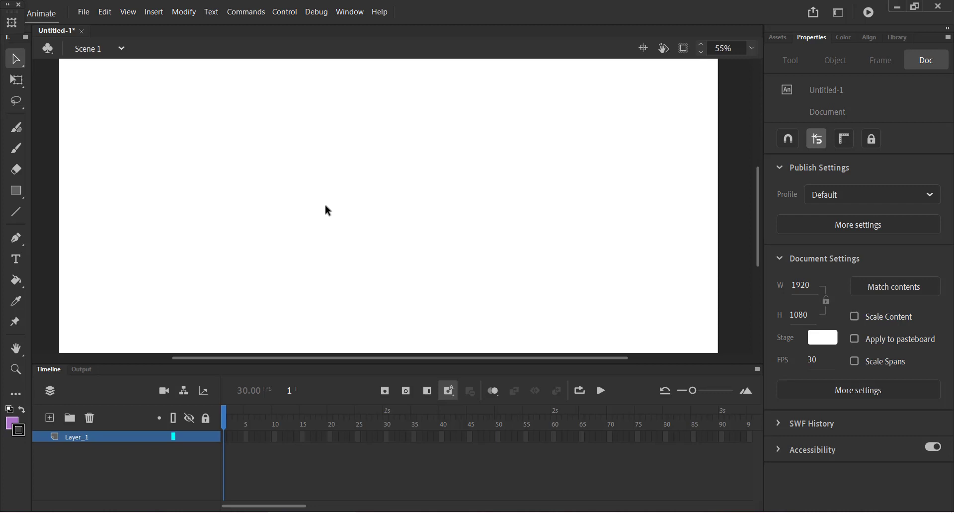
Draw a purple square about 300 px wide with a black outline on the stage and move it slightly higher.
click(22, 199)
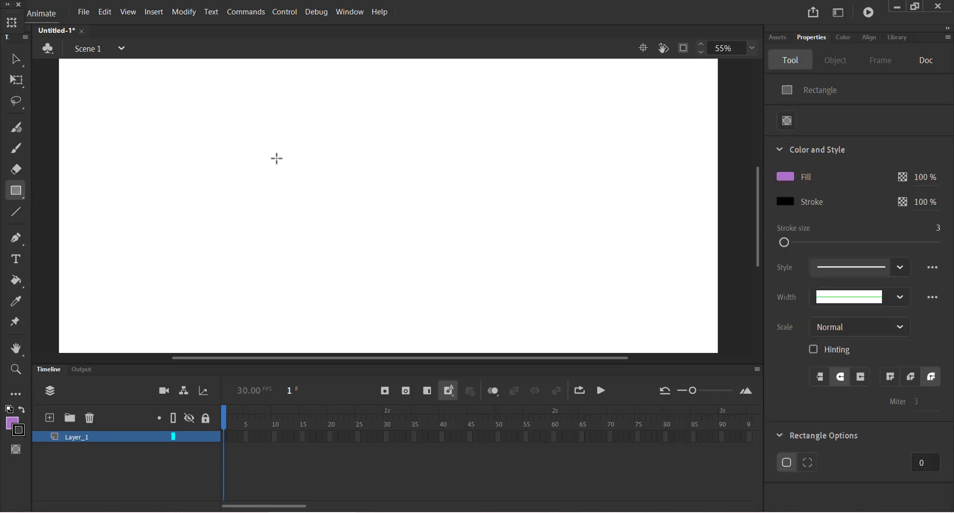
mouse_move(294, 145)
mouse_down()
mouse_move(332, 183)
mouse_move(295, 174)
mouse_move(326, 172)
mouse_move(399, 249)
mouse_up()
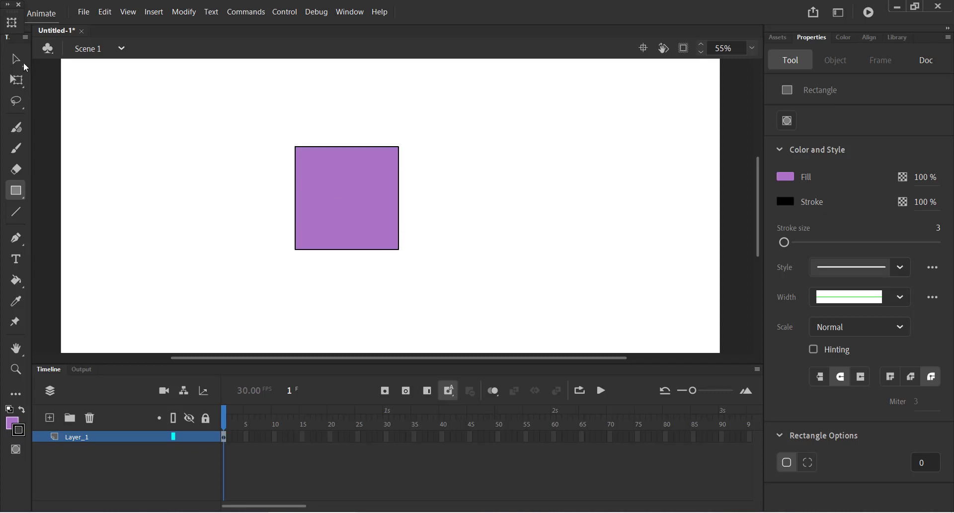
click(15, 61)
click(18, 87)
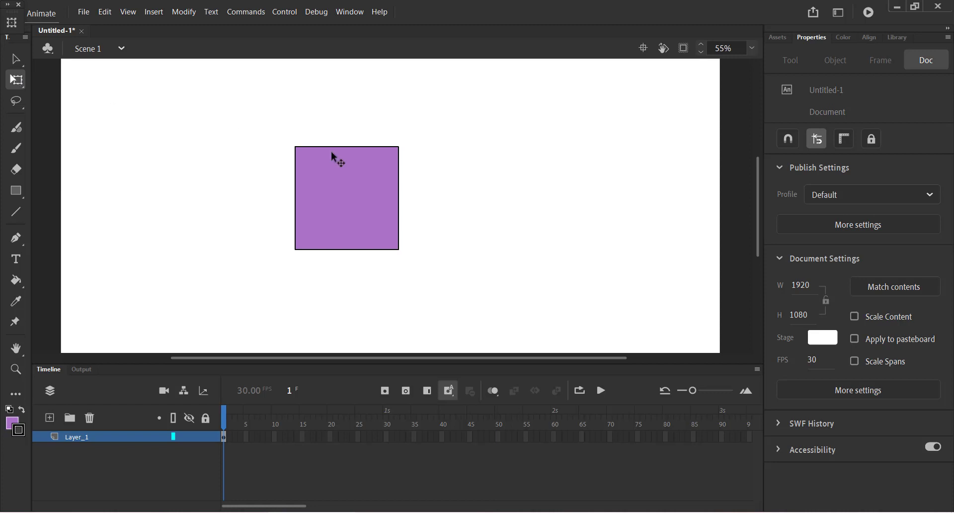
click(360, 186)
drag(328, 214, 328, 189)
Insert a keyframe at frame 60 and rotate the square around its centre there.
click(554, 437)
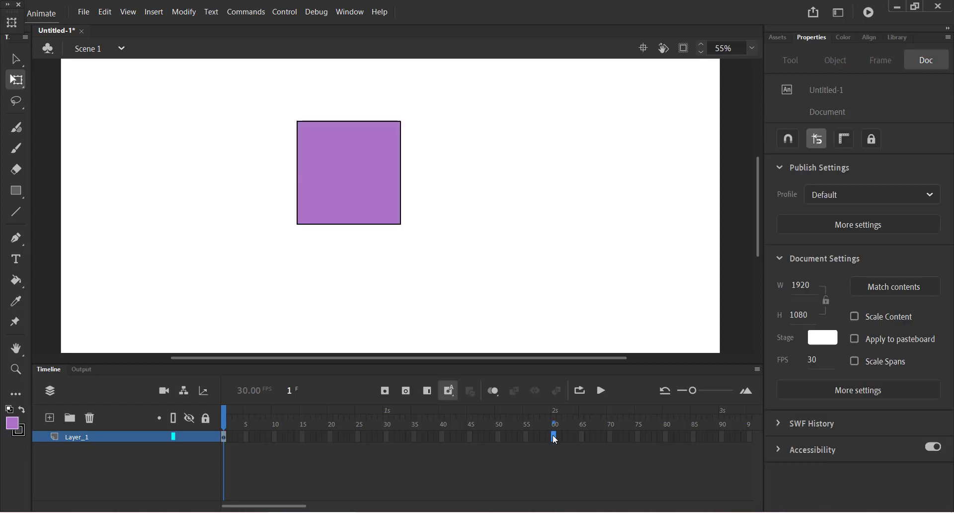
click(385, 392)
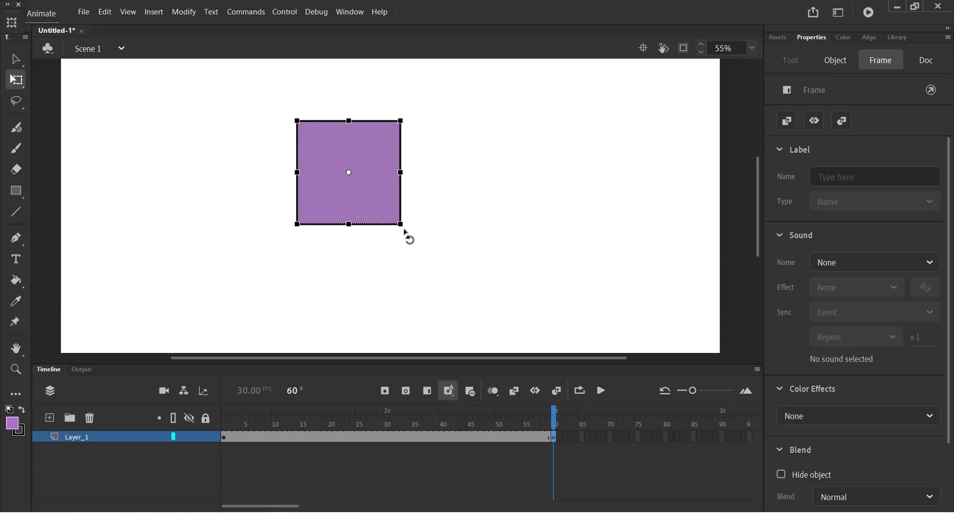
drag(405, 231, 291, 124)
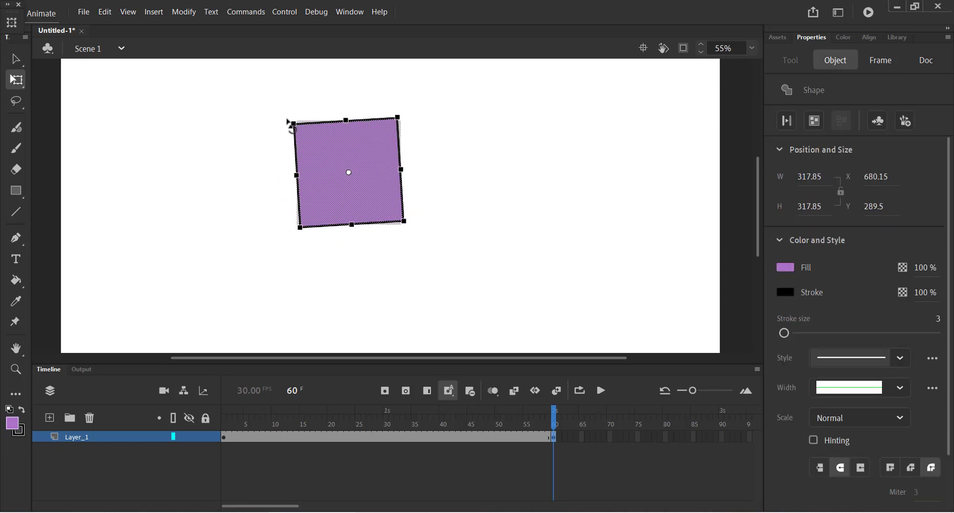
Try a shape tween between frames 1 and 60 and scrub through the square's rotation.
right_click(375, 436)
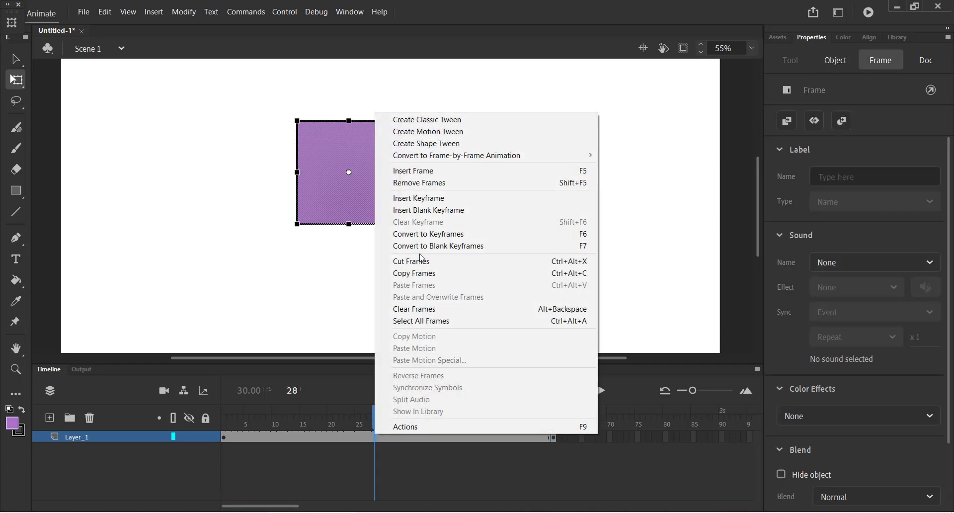
click(407, 144)
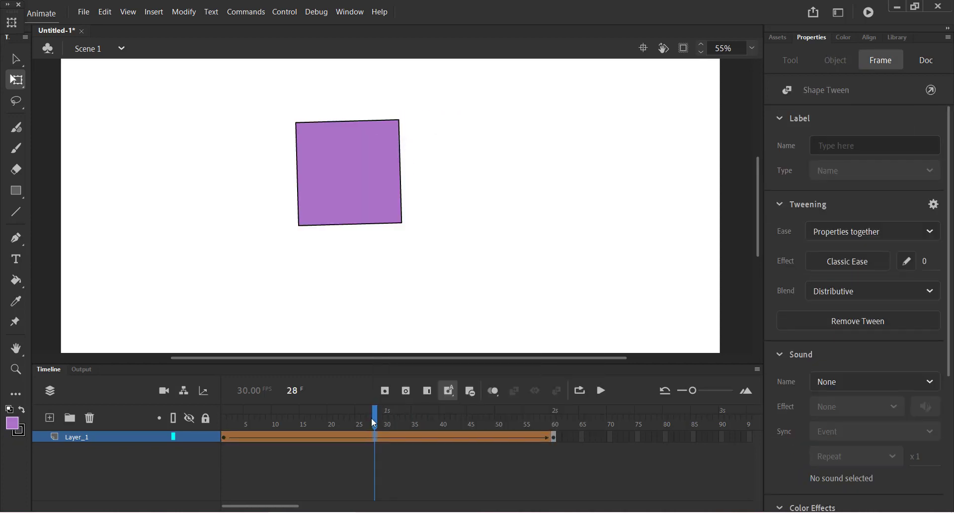
drag(375, 415, 402, 423)
drag(295, 447, 325, 447)
click(290, 247)
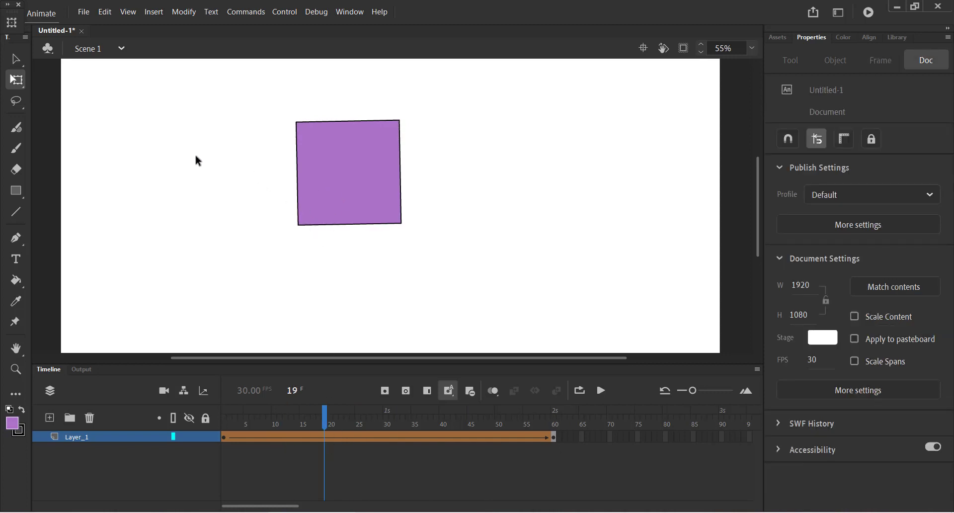
Undo the shape tween, the square's rotation and the keyframe at frame 60.
key(ctrl+z)
key(ctrl+z)
key(ctrl+z)
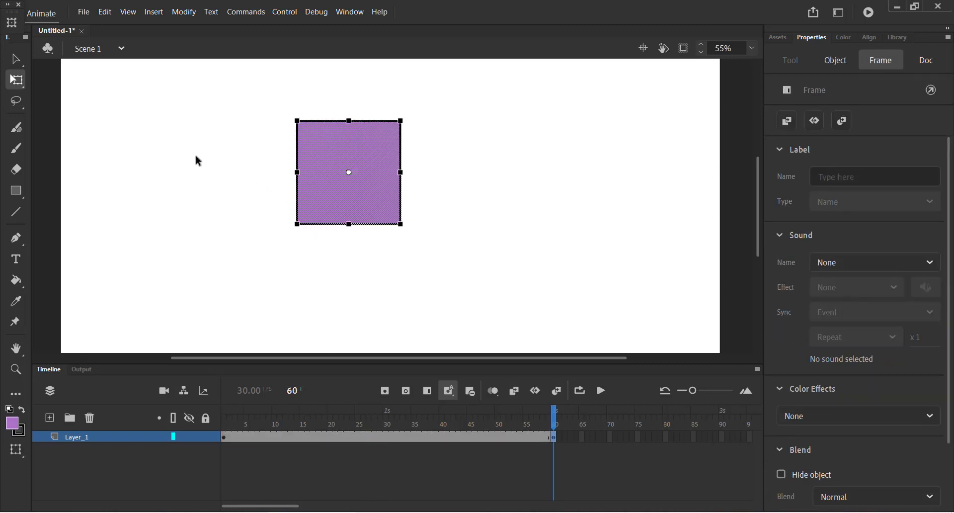
key(ctrl+z)
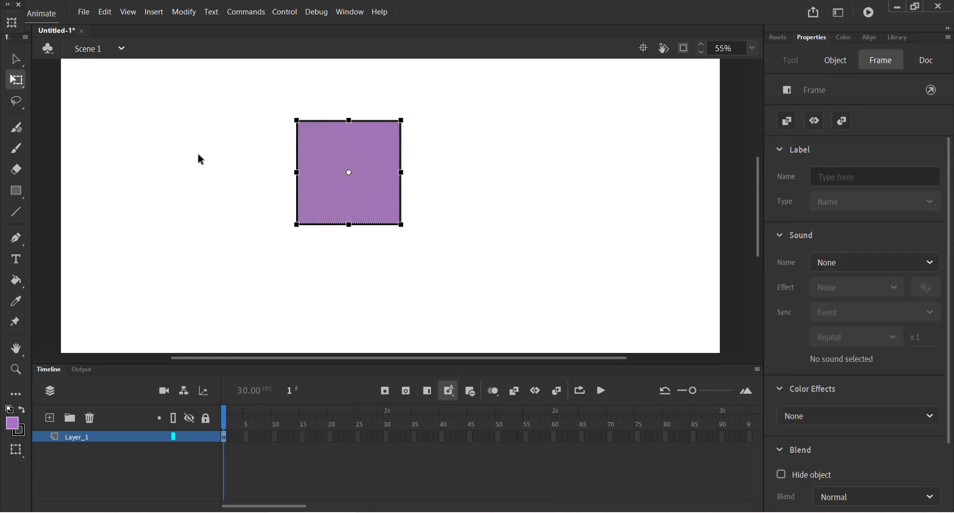
click(198, 161)
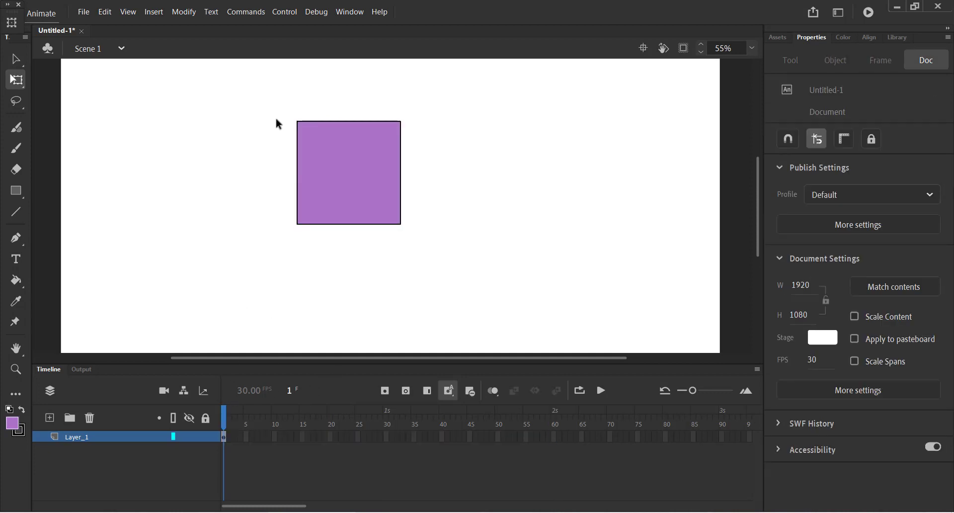
Convert the whole square to a graphic symbol named Box and place it near the centre of the stage.
drag(259, 88, 449, 272)
drag(351, 208, 374, 225)
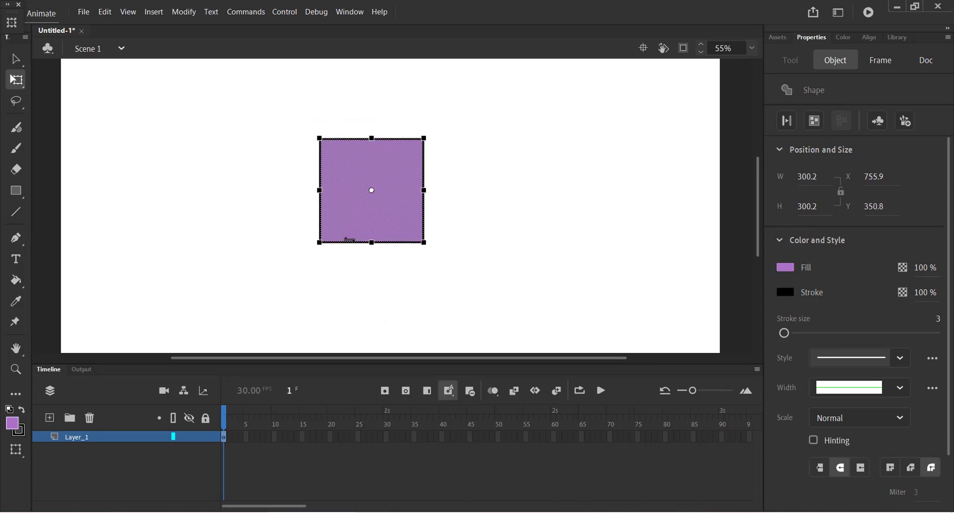
right_click(344, 213)
click(416, 479)
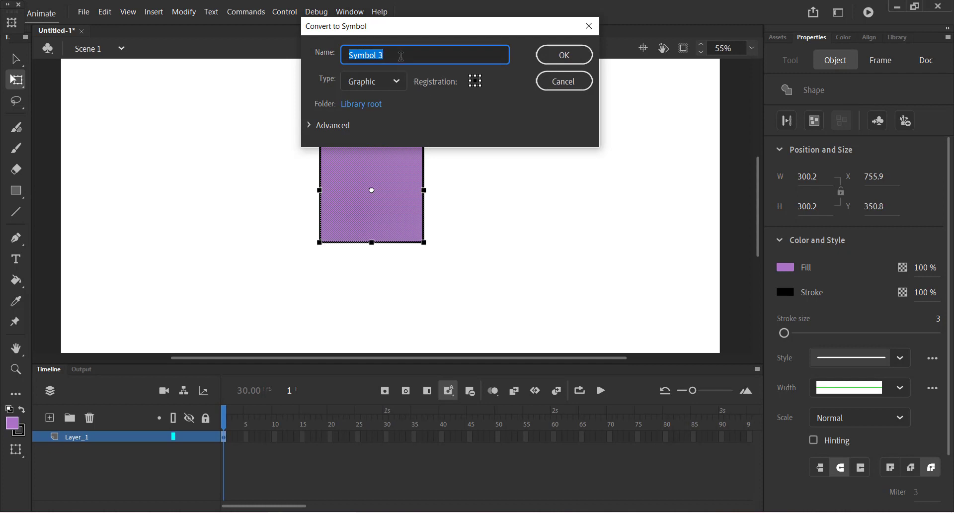
text(Box)
click(581, 55)
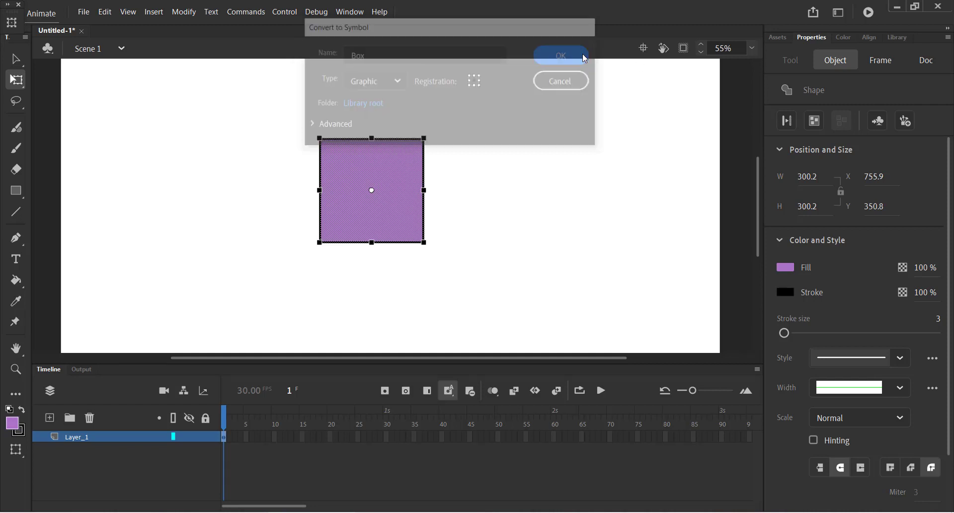
mouse_move(372, 159)
mouse_down()
mouse_move(358, 162)
mouse_move(383, 176)
mouse_move(388, 163)
mouse_up()
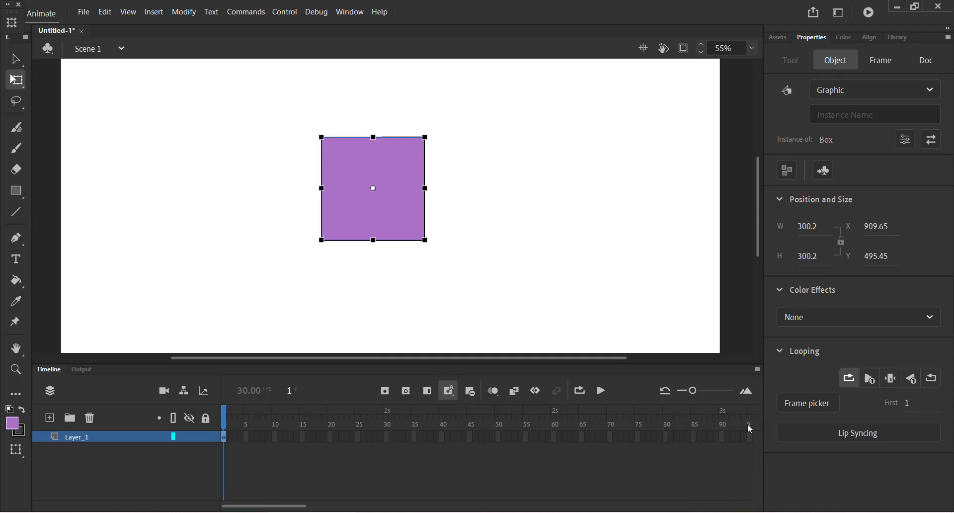
Insert a keyframe at frame 90, create a classic tween from frame 1 to 90 and return to frame 1.
click(724, 437)
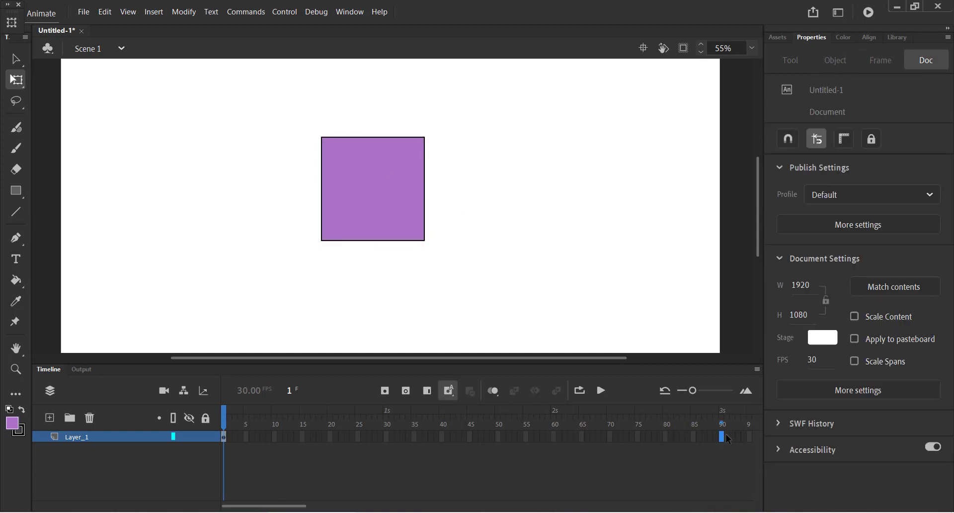
click(386, 391)
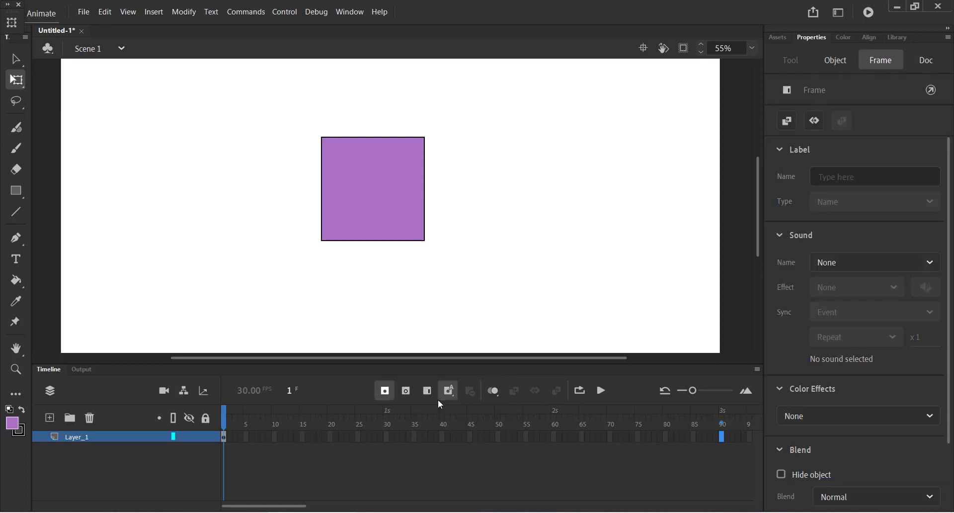
click(472, 435)
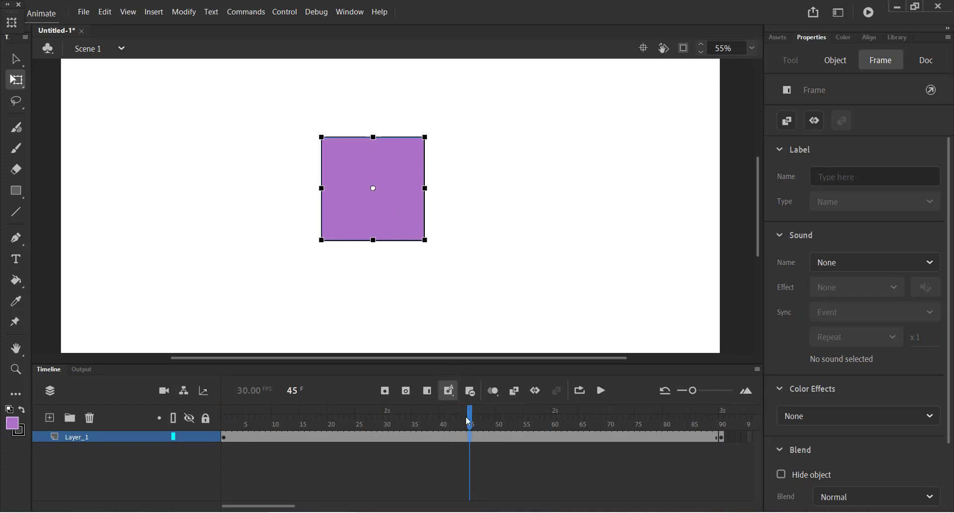
click(515, 391)
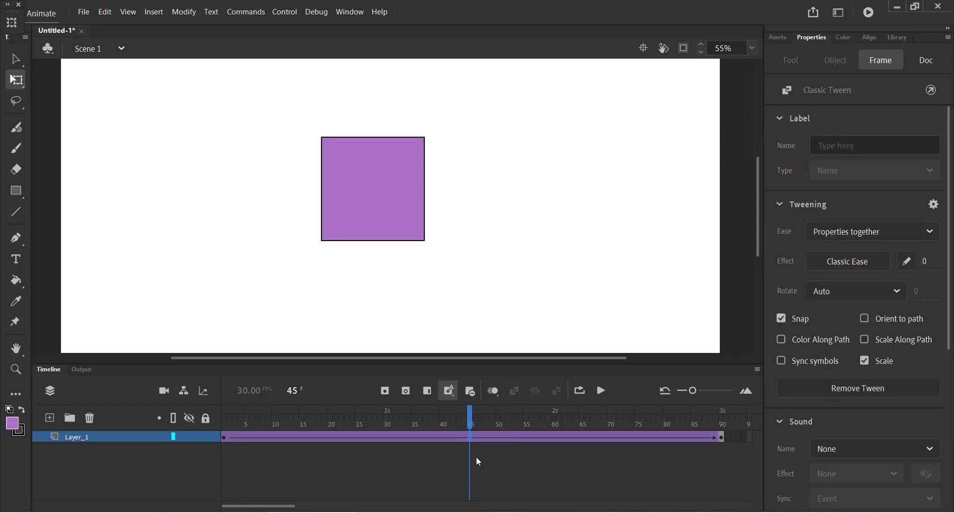
drag(457, 428, 182, 442)
click(181, 442)
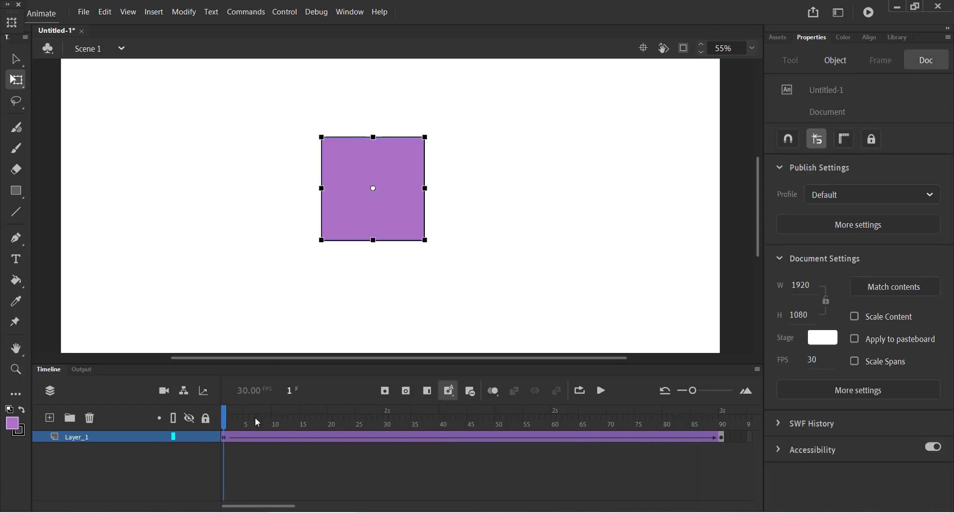
Try rotating the Box by hand at frame 1 and preview the resulting tween.
drag(432, 251, 359, 121)
mouse_move(229, 420)
mouse_down()
mouse_move(720, 416)
mouse_move(225, 420)
mouse_up()
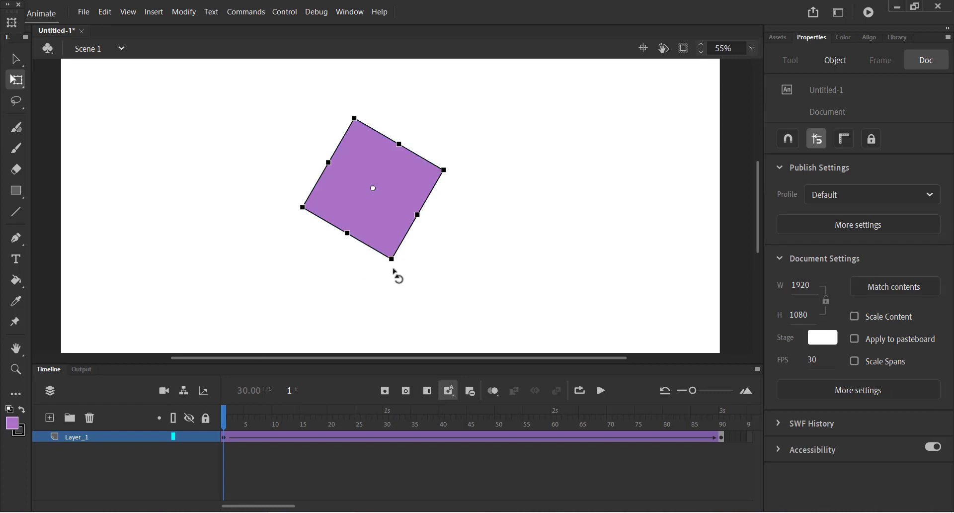
drag(396, 277, 287, 230)
drag(241, 420, 111, 443)
key(Return)
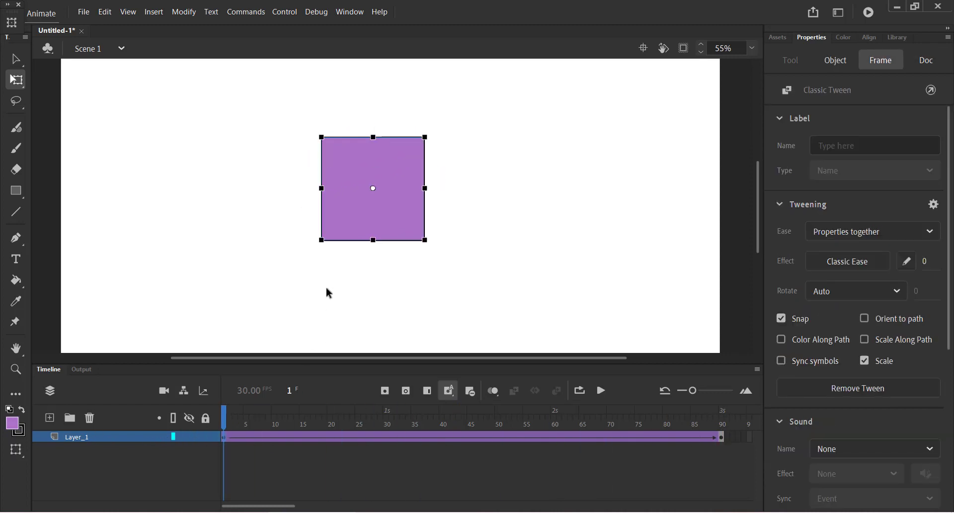
click(317, 313)
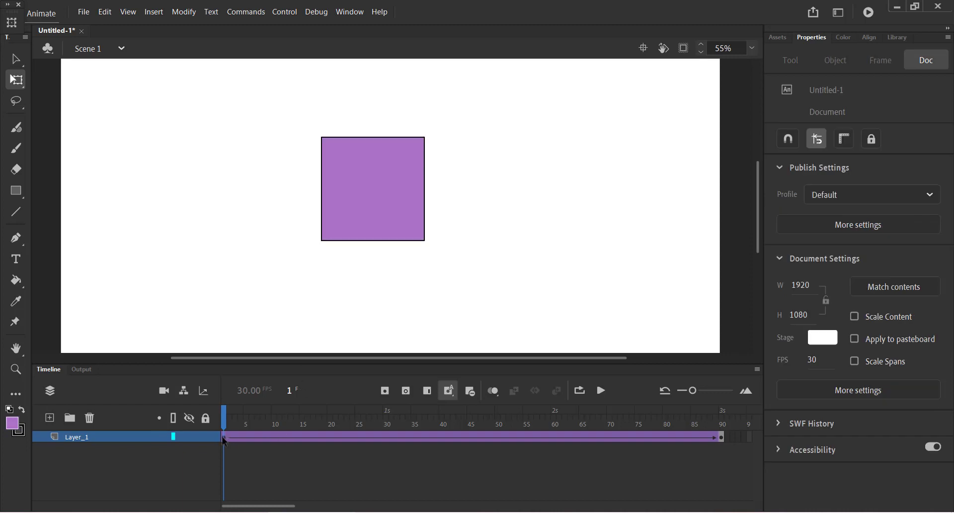
Set the rotation of the classic tween starting at frame 1 to Clockwise and scrub through it.
click(376, 182)
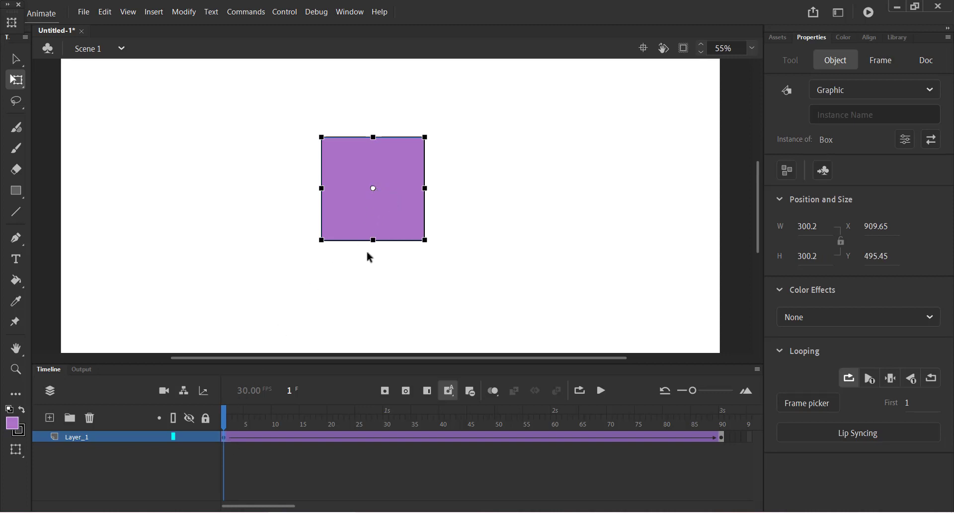
click(222, 438)
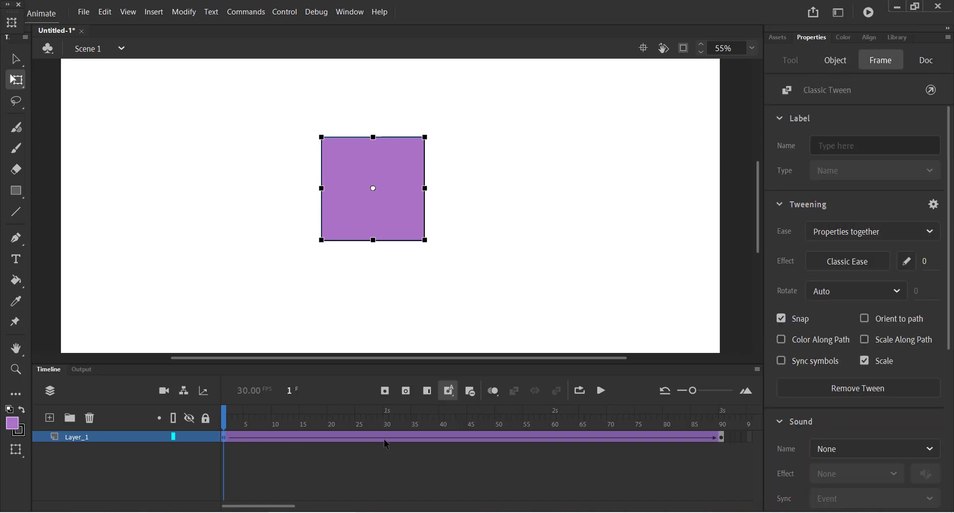
click(723, 441)
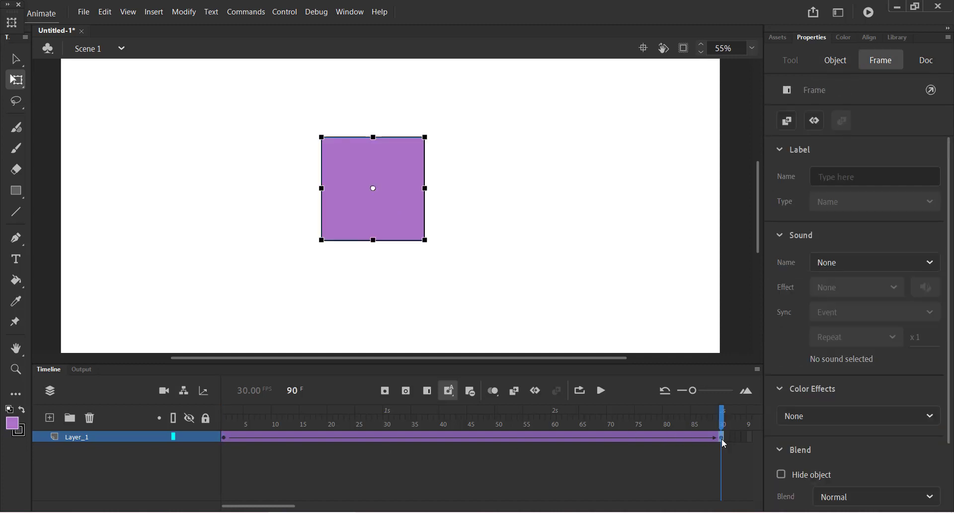
click(223, 438)
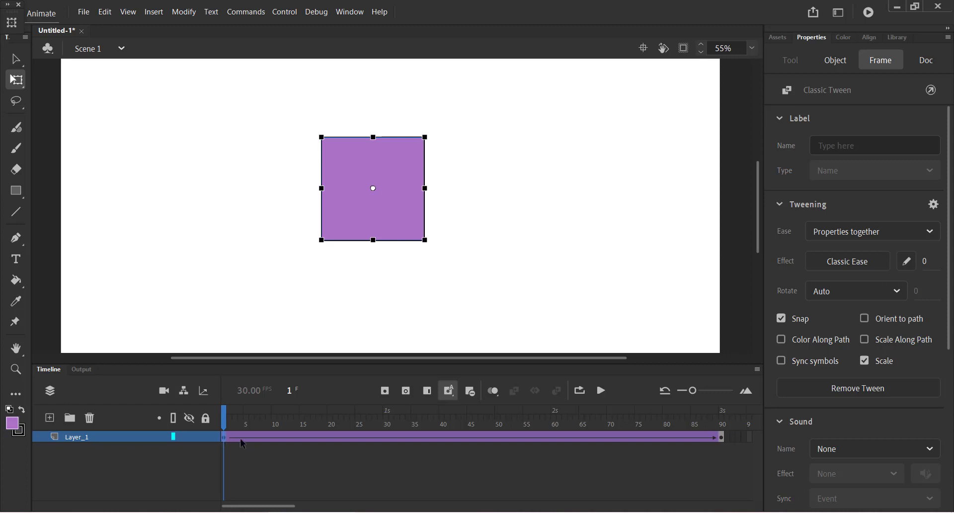
click(781, 204)
click(782, 205)
click(782, 205)
click(782, 204)
click(897, 292)
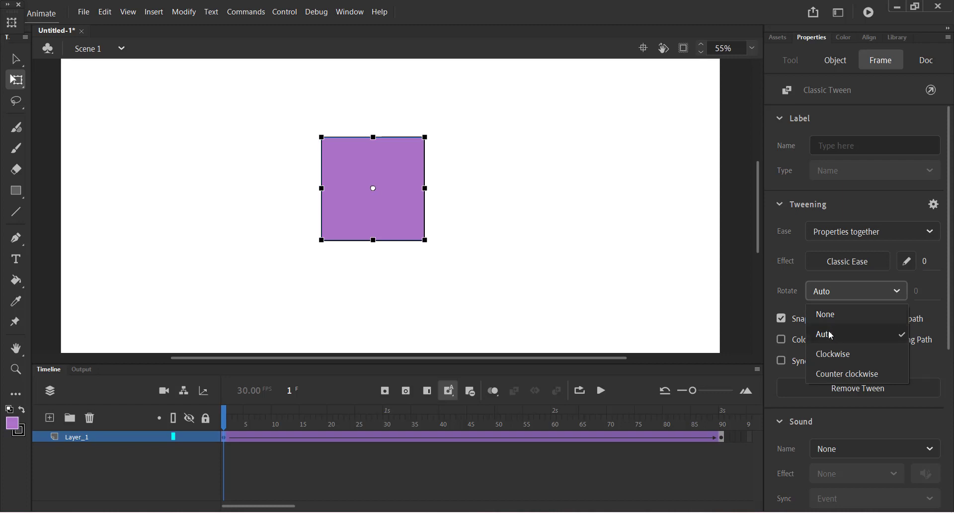
click(827, 356)
mouse_move(222, 423)
mouse_down()
mouse_move(300, 423)
mouse_move(224, 423)
mouse_up()
click(79, 451)
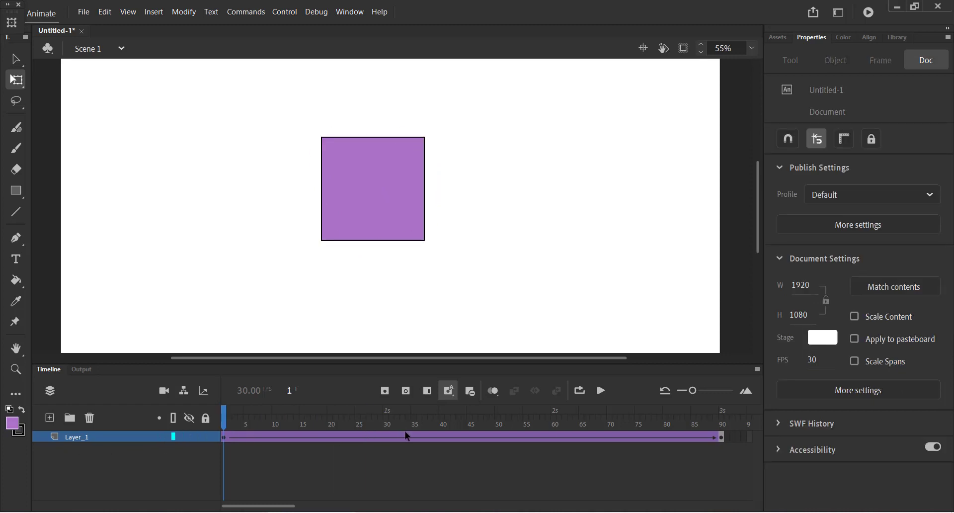
Play the rotation in a loop over frames 1 to 90, turn looping off and return to frame 1.
click(580, 391)
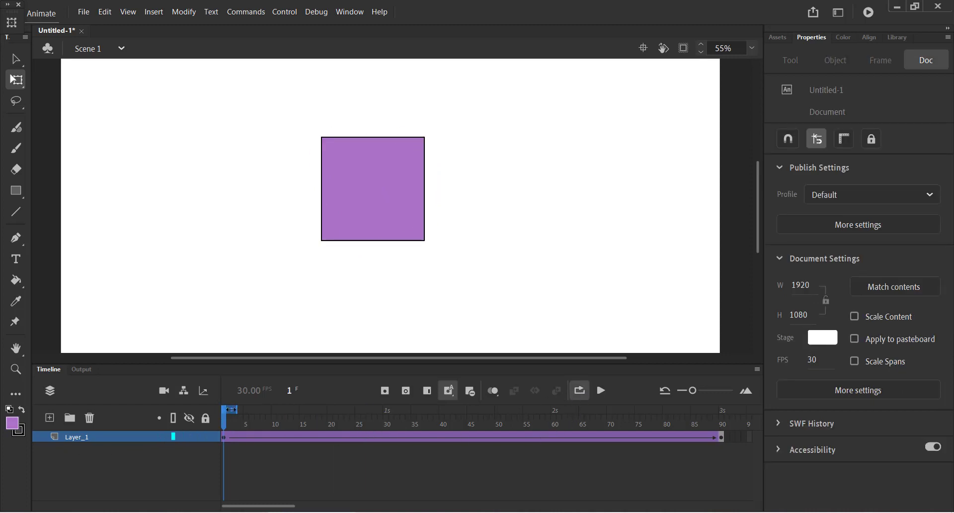
drag(231, 409, 722, 412)
key(Return)
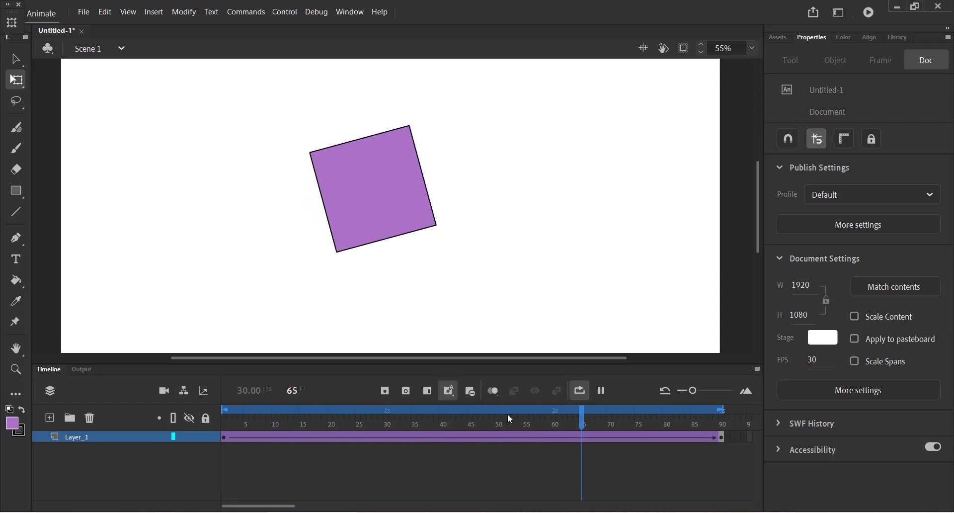
key(Return)
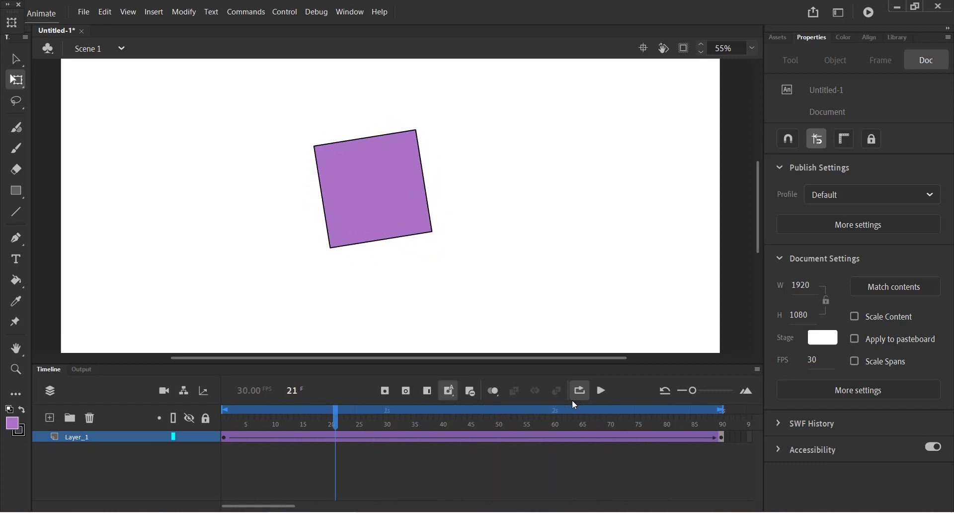
click(580, 392)
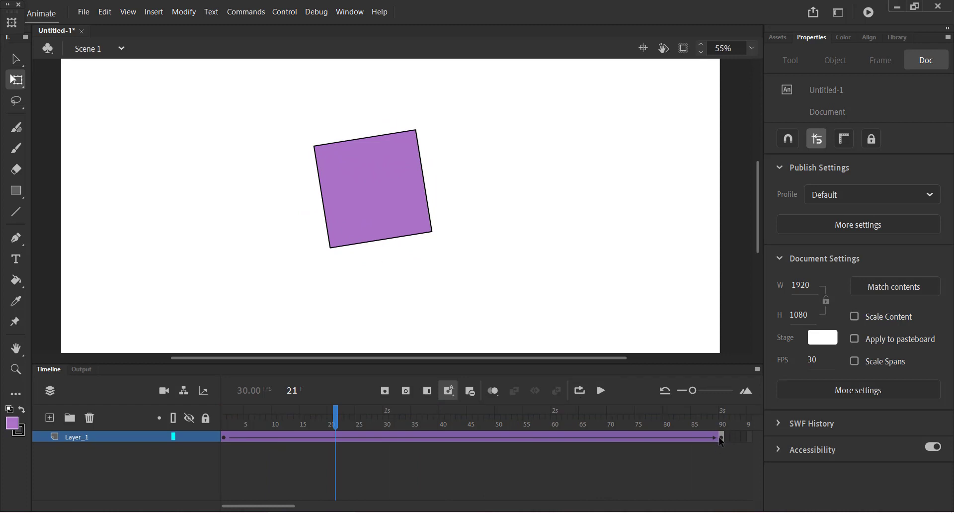
drag(320, 428, 149, 426)
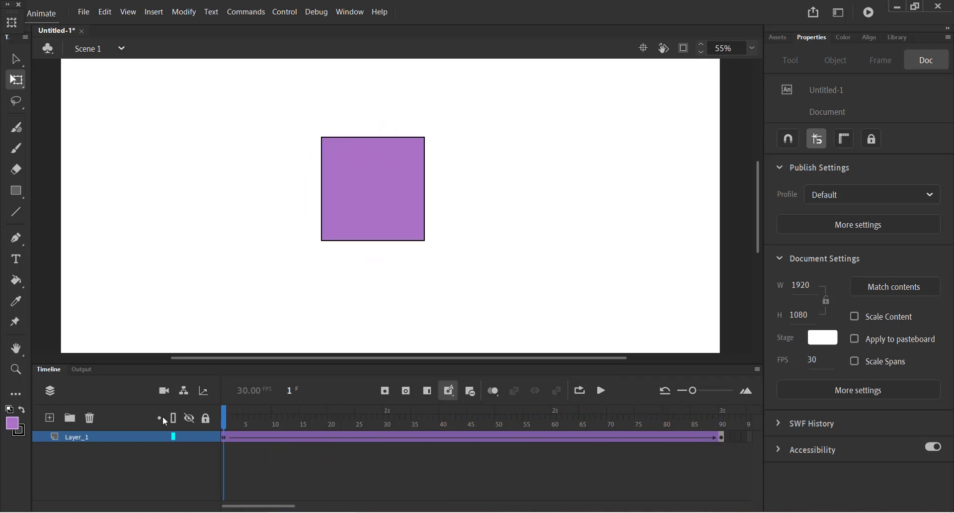
Replay the tween, return to frame 1 and set the clockwise rotation count to 2.
key(Return)
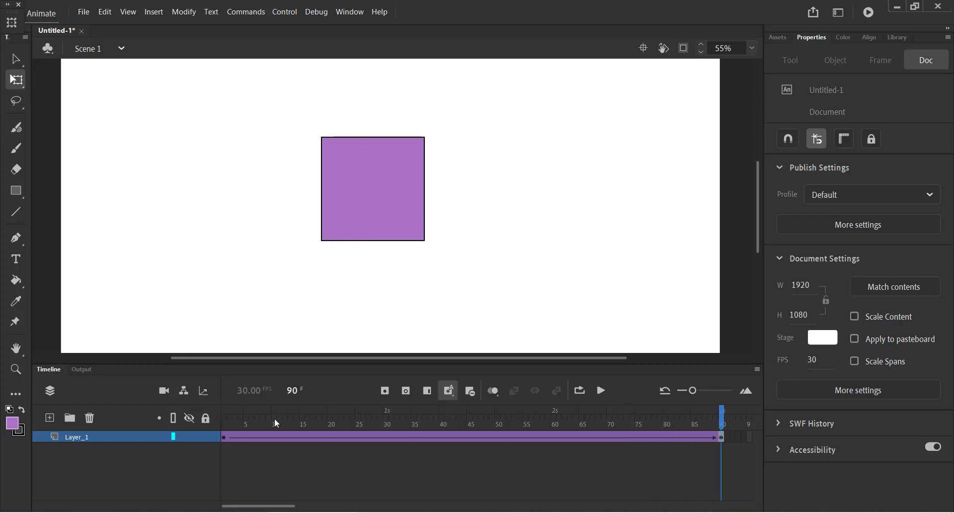
drag(267, 417, 3, 479)
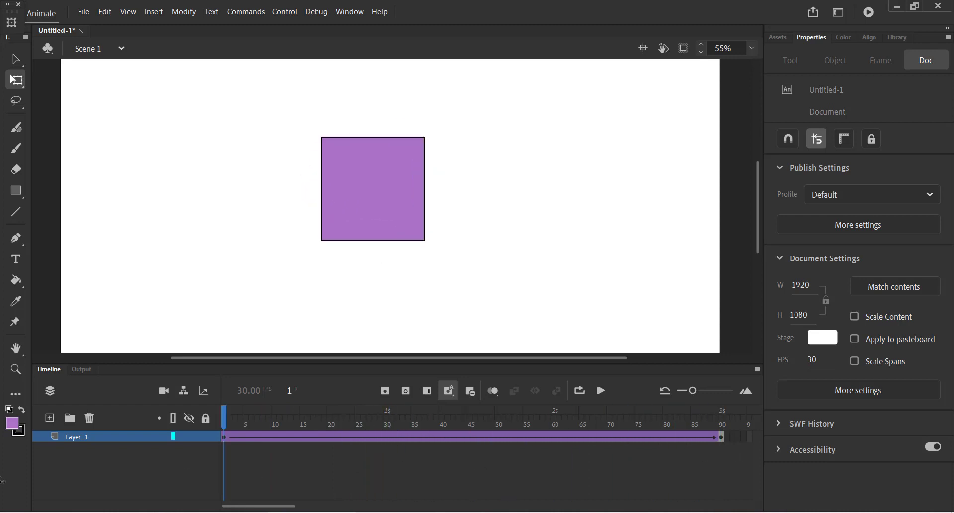
click(222, 436)
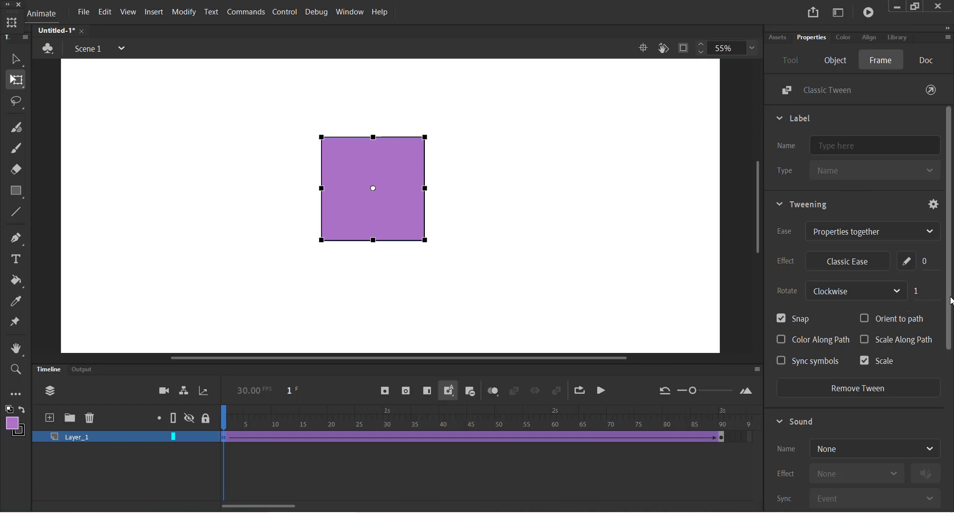
click(918, 292)
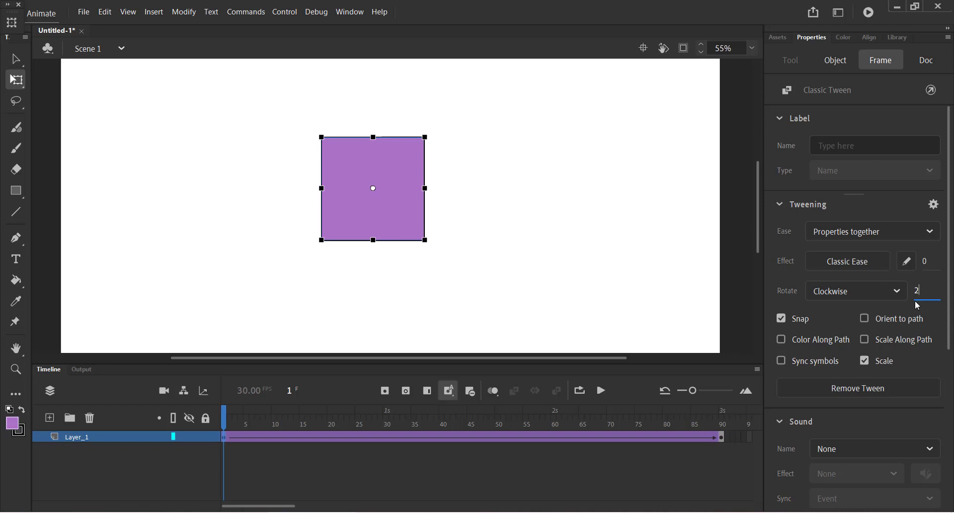
Preview the two-turn rotation with looping on, turn looping off and return to frame 1.
click(601, 393)
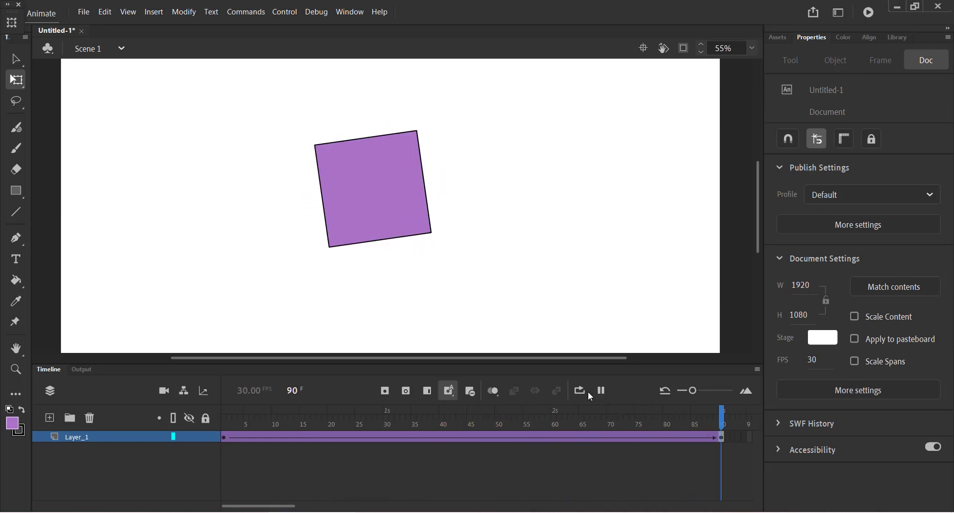
click(580, 391)
click(602, 392)
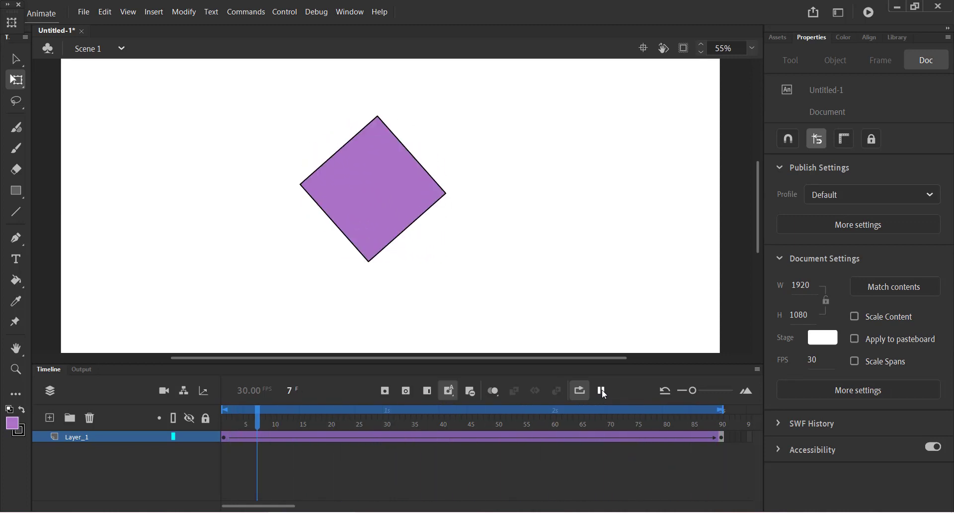
click(580, 391)
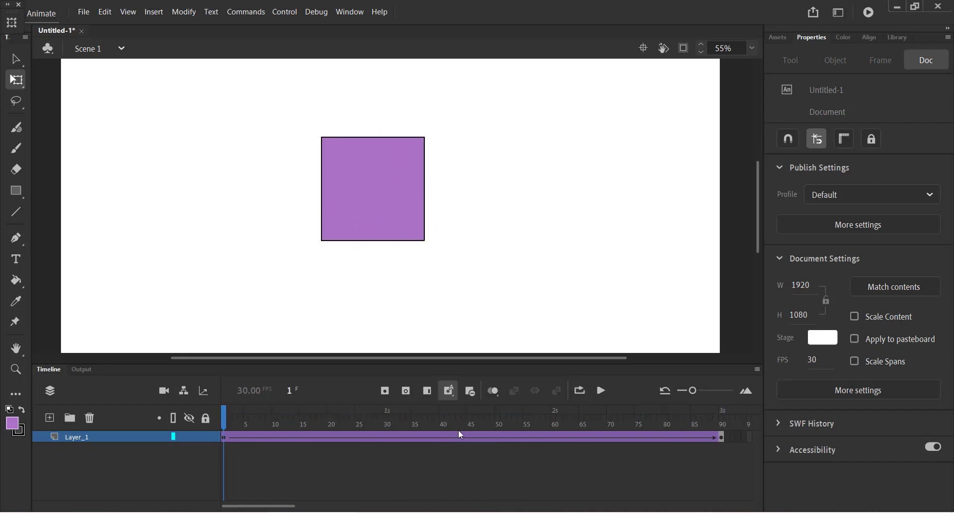
Set the clockwise rotation count of the tween at frame 1 to 10, play it and turn looping on.
click(222, 435)
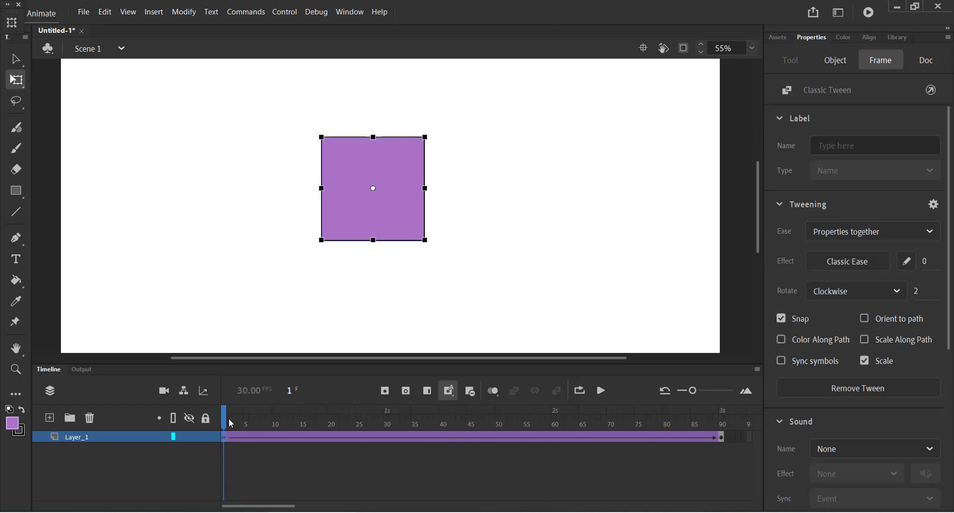
click(922, 293)
text(10)
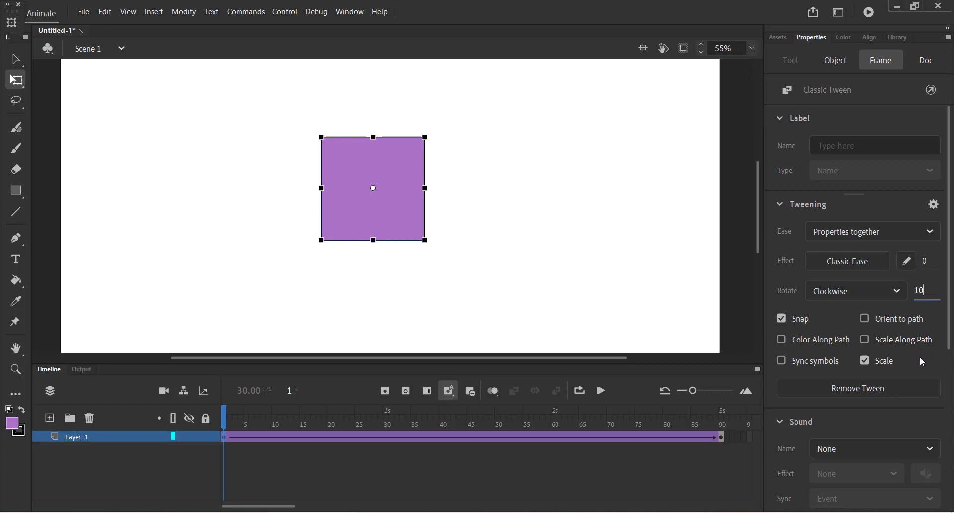
click(602, 391)
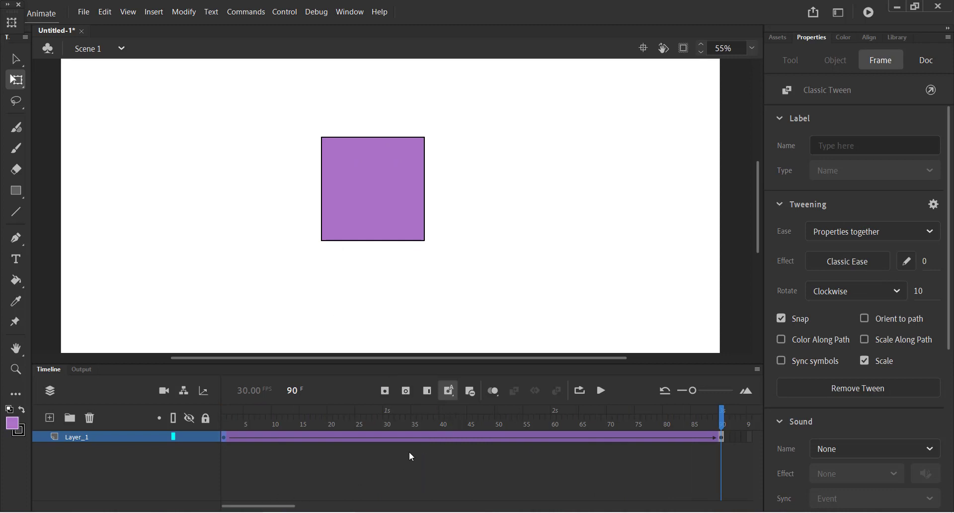
click(580, 392)
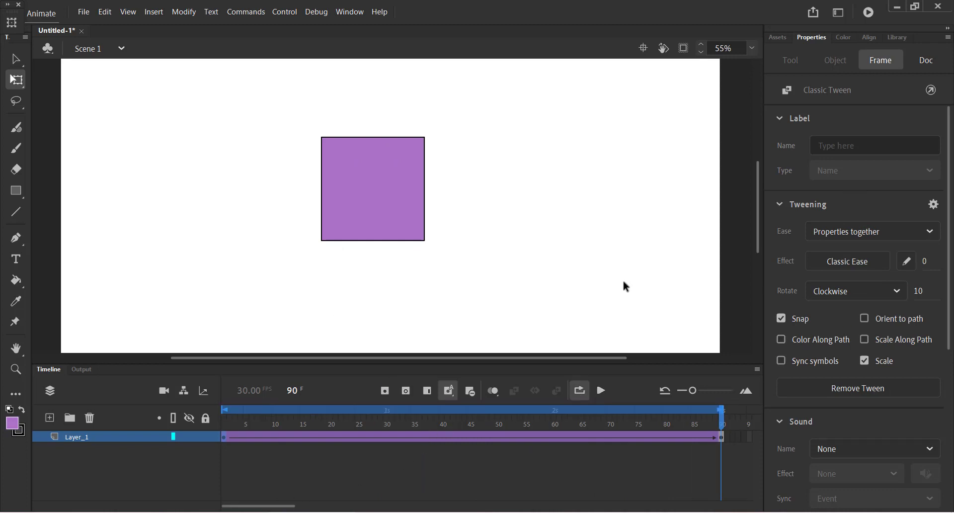
Set the clockwise rotation count to 50, play the looped animation and stop it.
click(919, 291)
text(5)
click(600, 390)
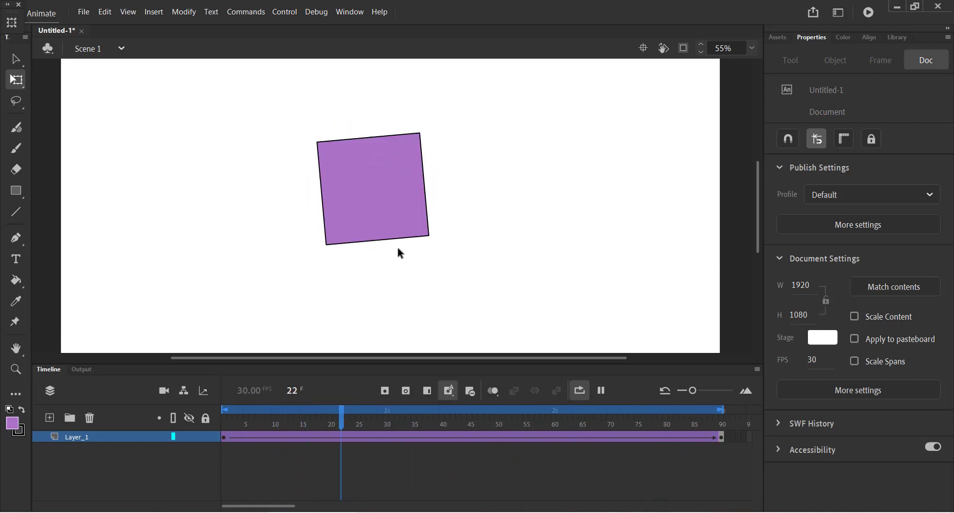
key(Return)
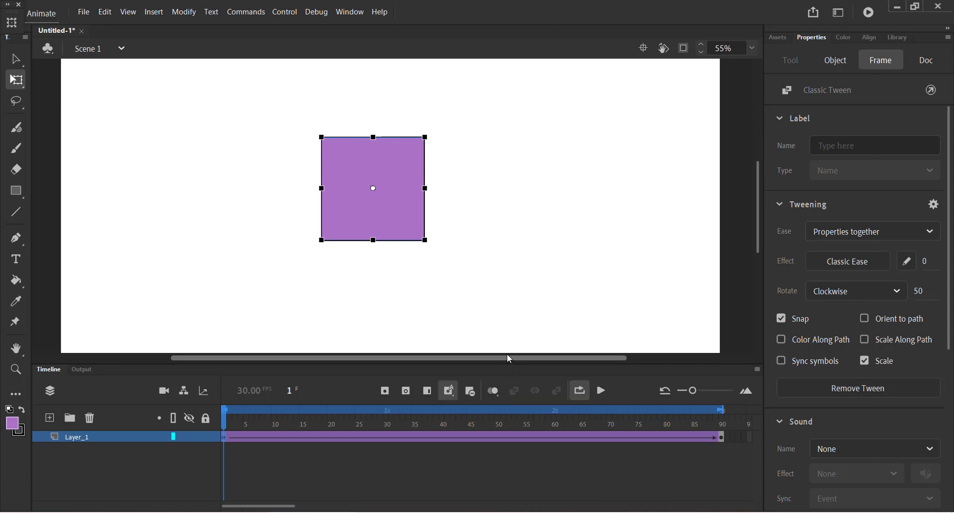
Set the clockwise rotation count to 30, play the looped animation and stop it.
click(919, 293)
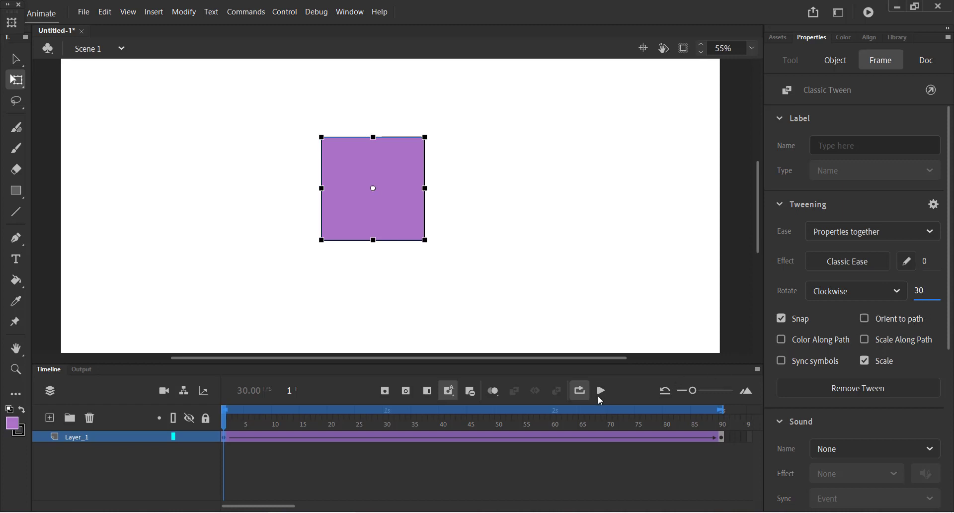
click(599, 391)
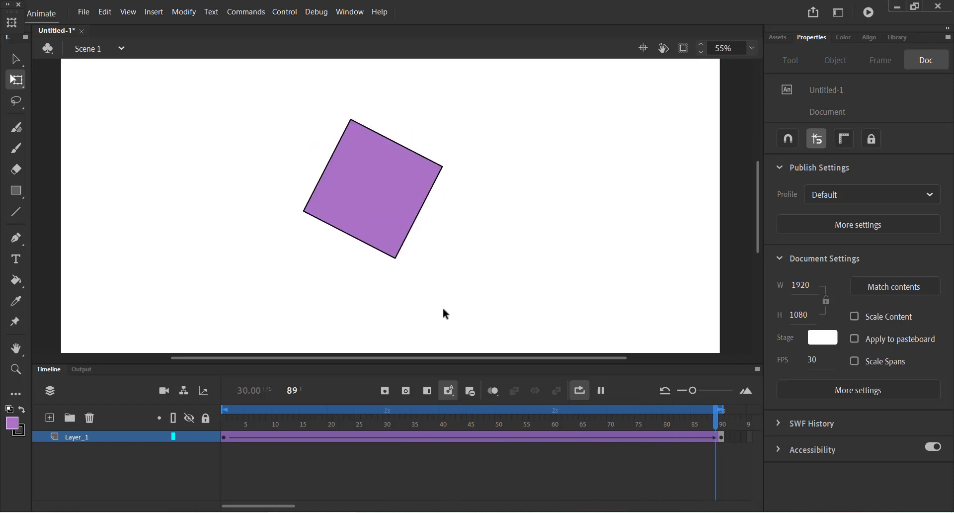
key(Return)
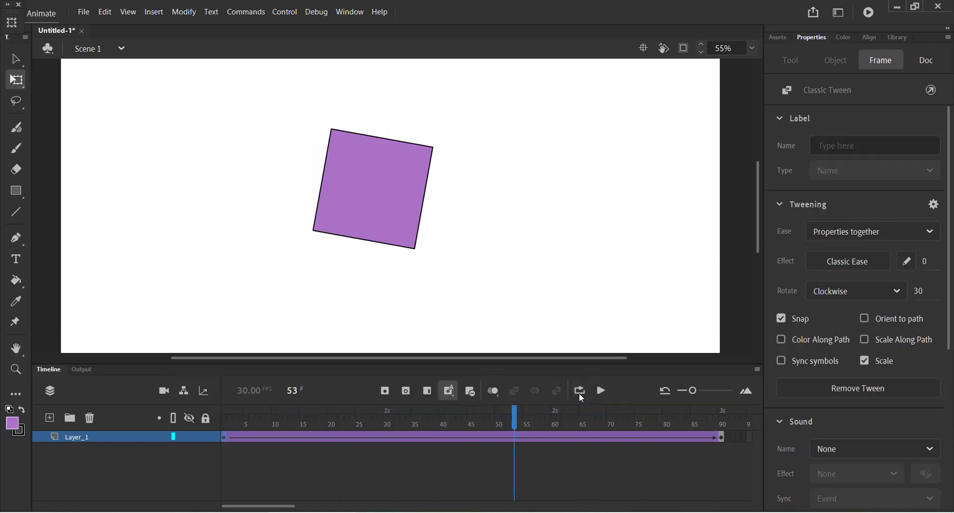
Turn off loop playback and move the playhead back to frame 1 with nothing selected.
click(580, 390)
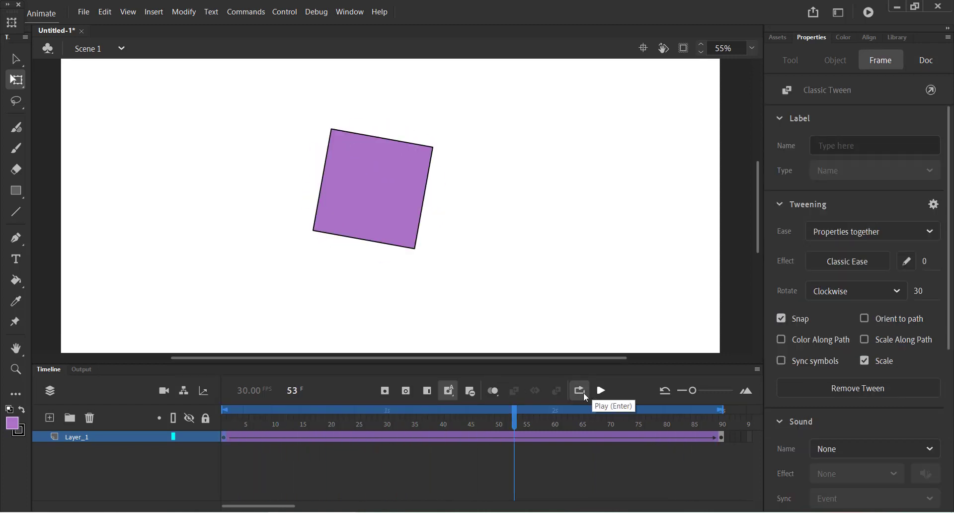
click(580, 390)
drag(514, 419, 197, 437)
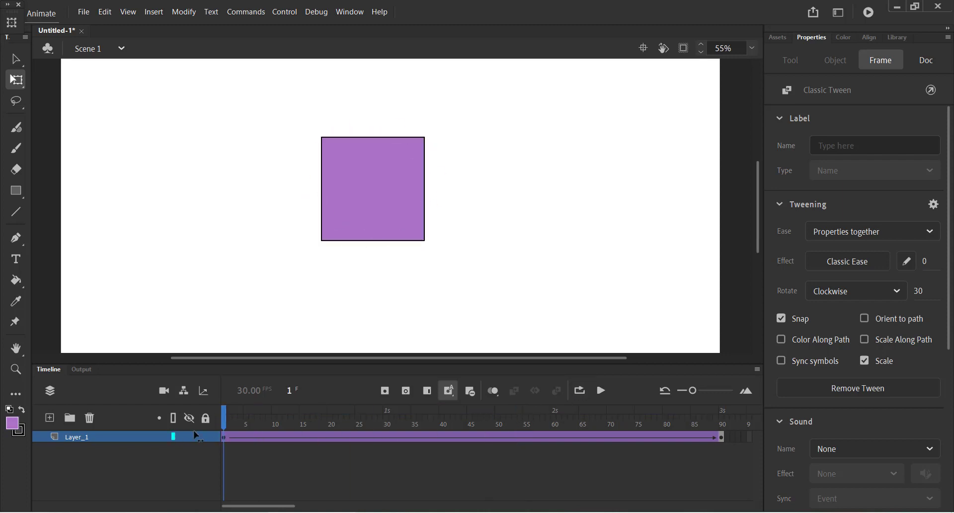
click(695, 365)
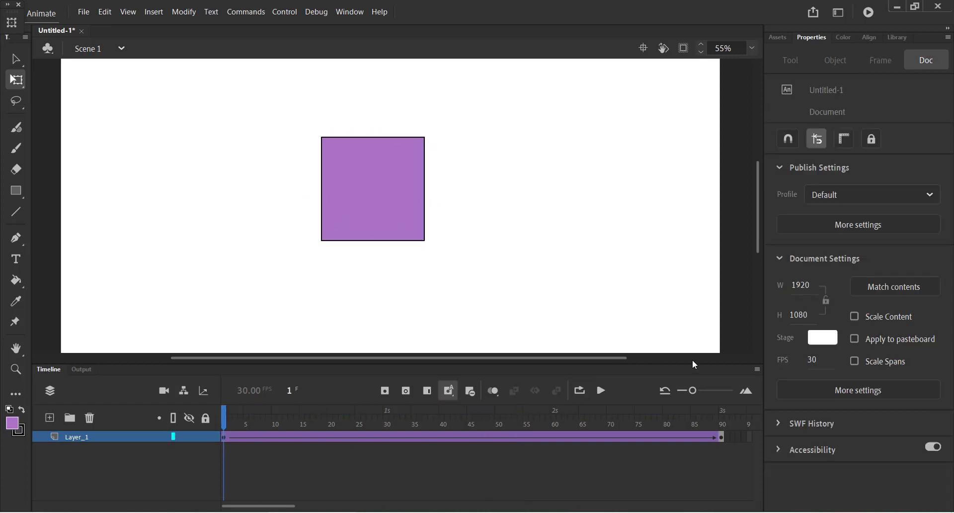
Lower the clockwise rotation count of the tween at frame 1, play part of it and return to frame 1.
click(226, 438)
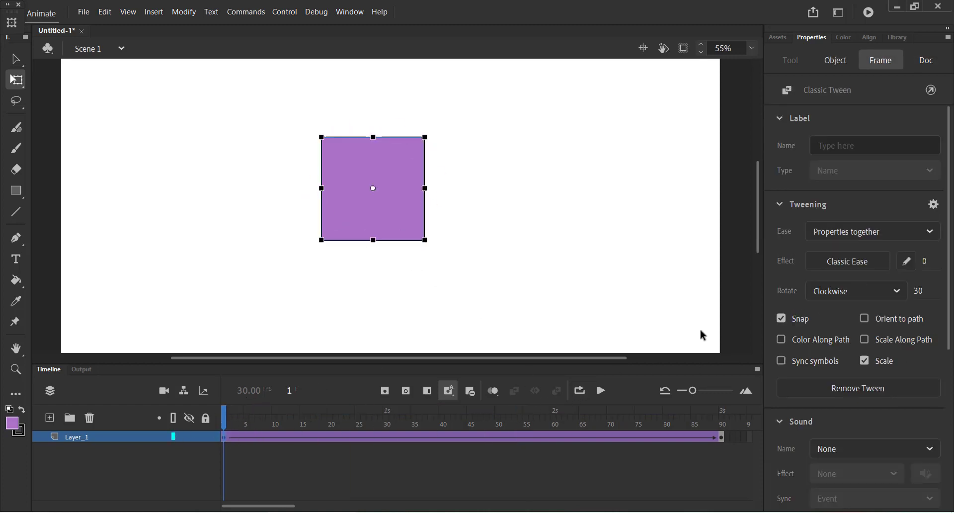
click(920, 291)
text(2)
click(692, 298)
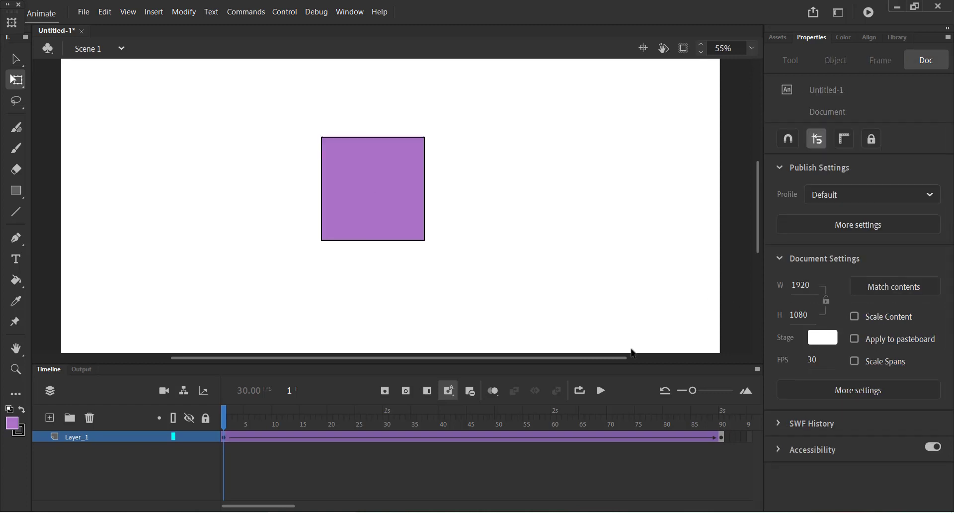
click(603, 391)
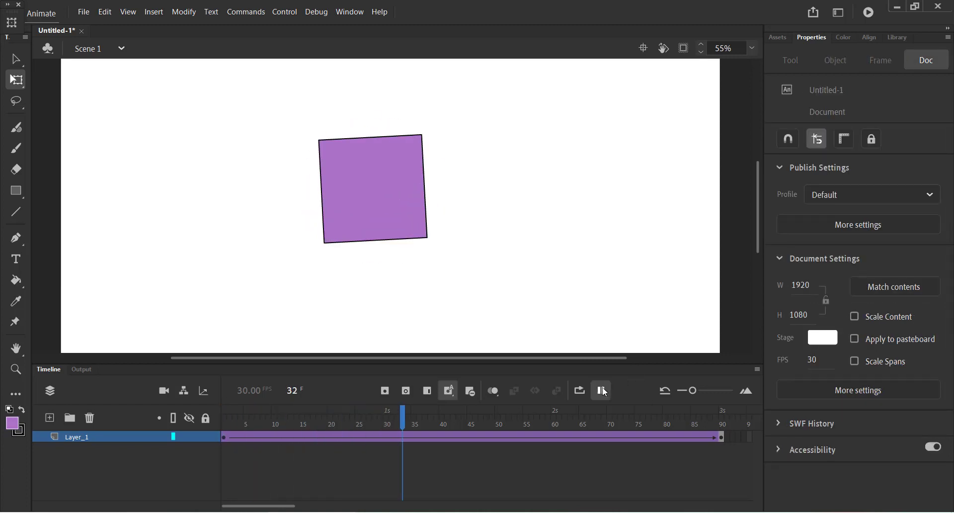
click(603, 391)
drag(465, 412, 150, 438)
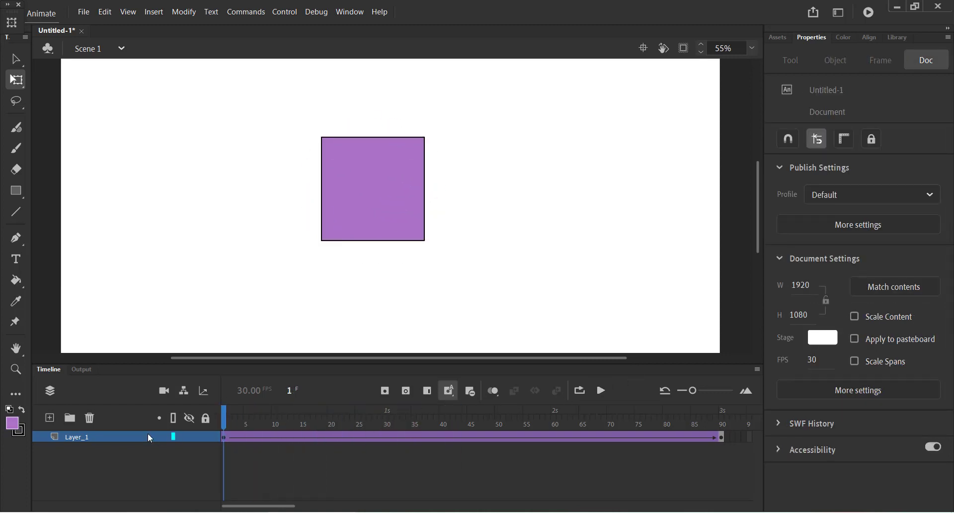
Set the clockwise rotation count of the tween at frame 1 to 3, preview it and return to frame 1.
click(226, 440)
click(919, 292)
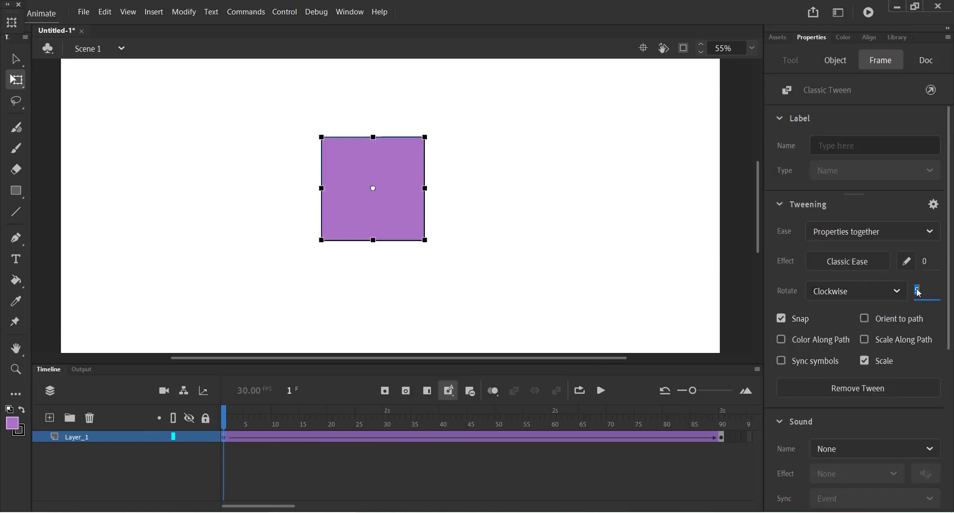
click(594, 293)
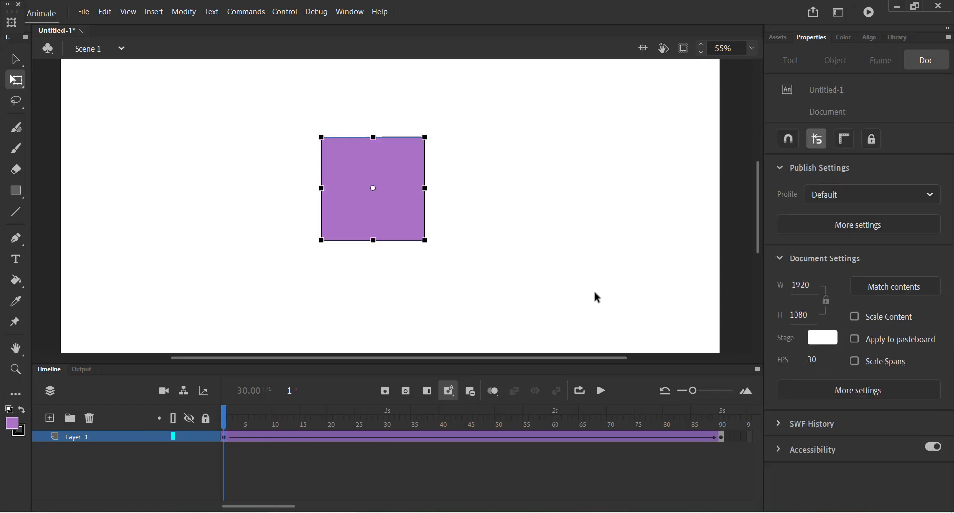
click(600, 391)
click(258, 438)
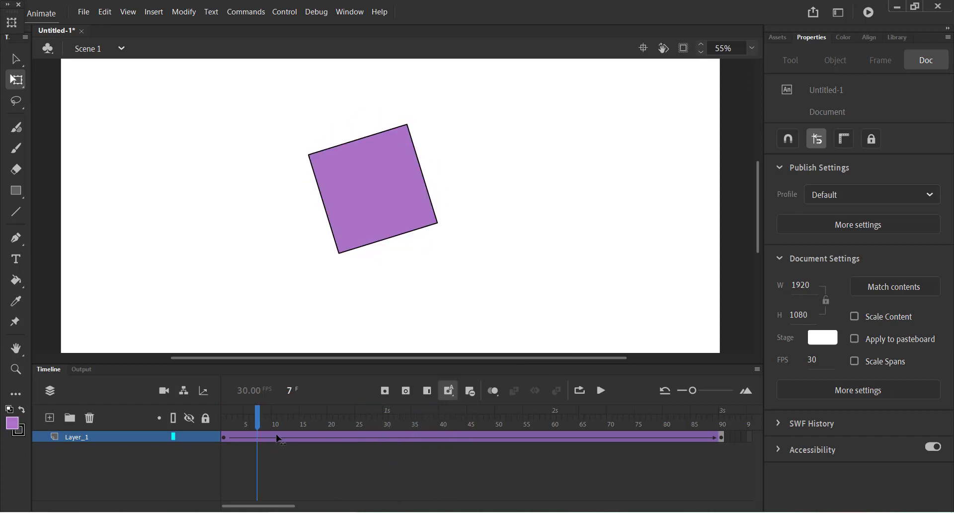
drag(279, 439, 144, 441)
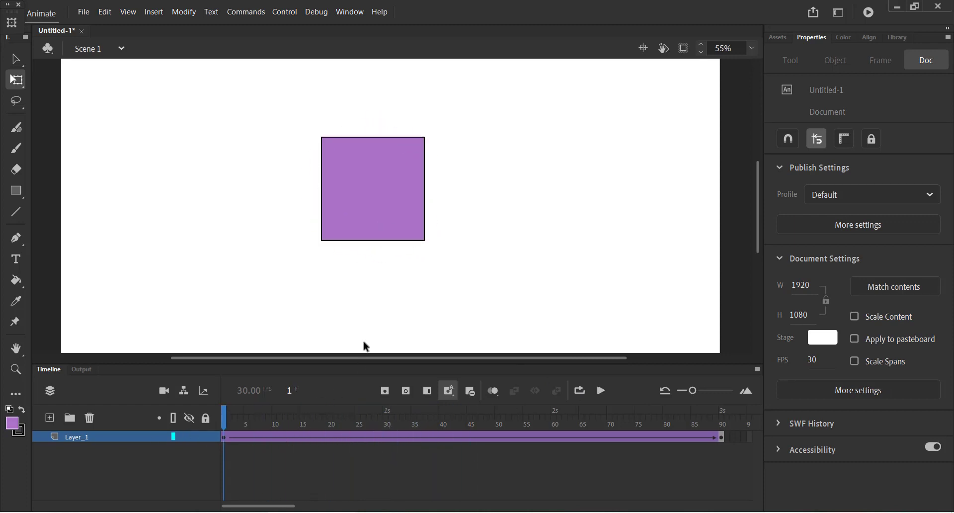
Change the rotation direction of the classic tween starting at frame 1 to Counter clockwise.
click(226, 438)
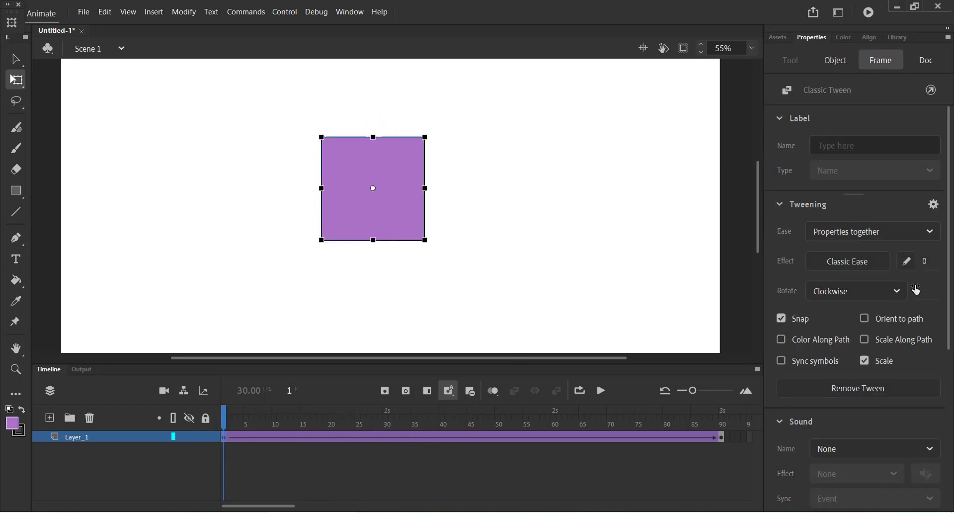
click(890, 291)
click(878, 374)
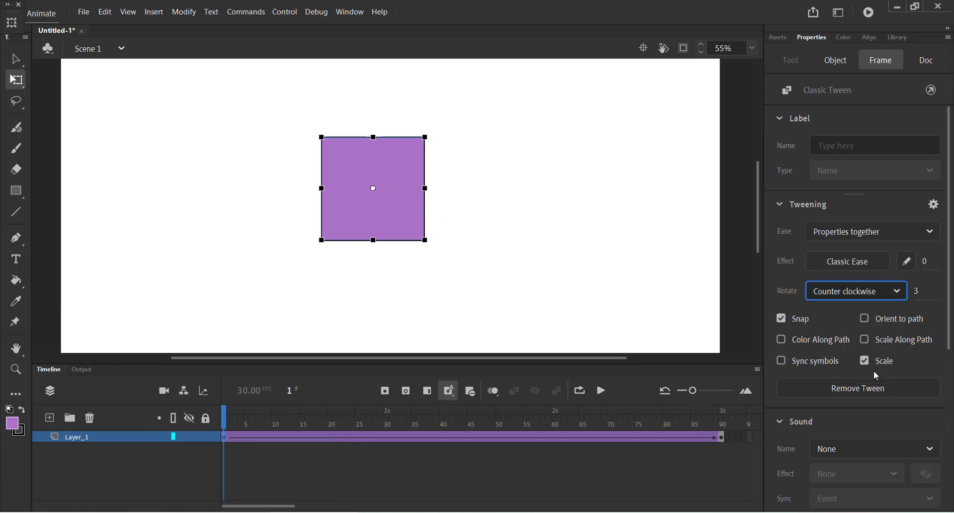
Preview the counter clockwise rotation, move the playhead back to frame 1 and select the Box.
click(602, 390)
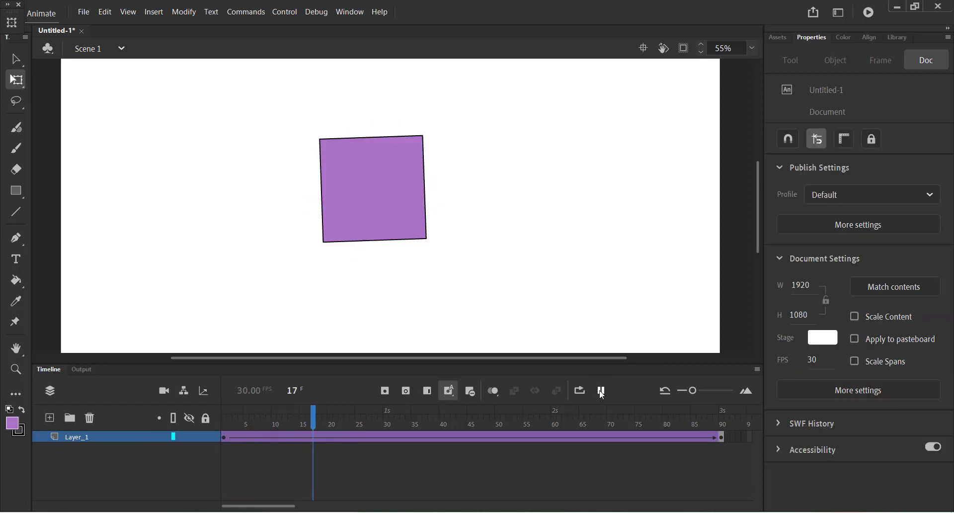
click(254, 427)
click(252, 437)
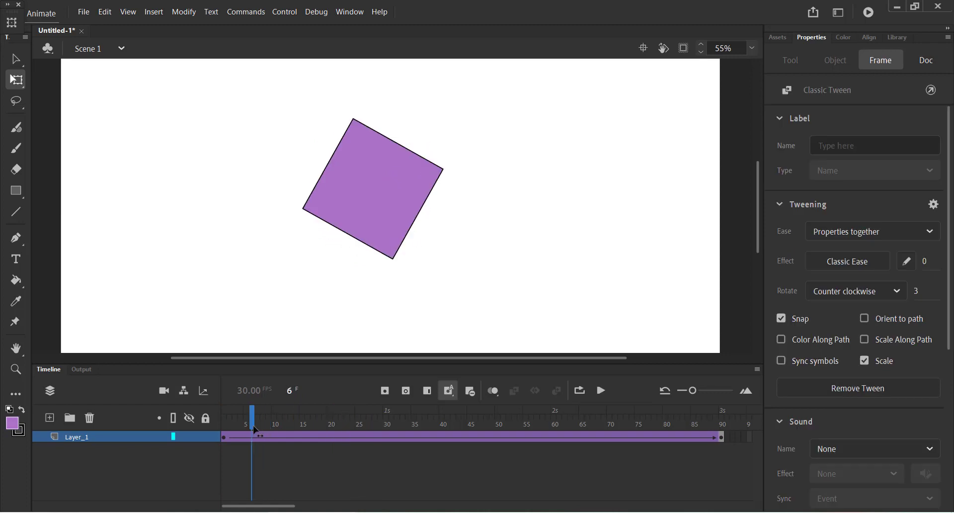
click(253, 427)
drag(254, 426, 198, 419)
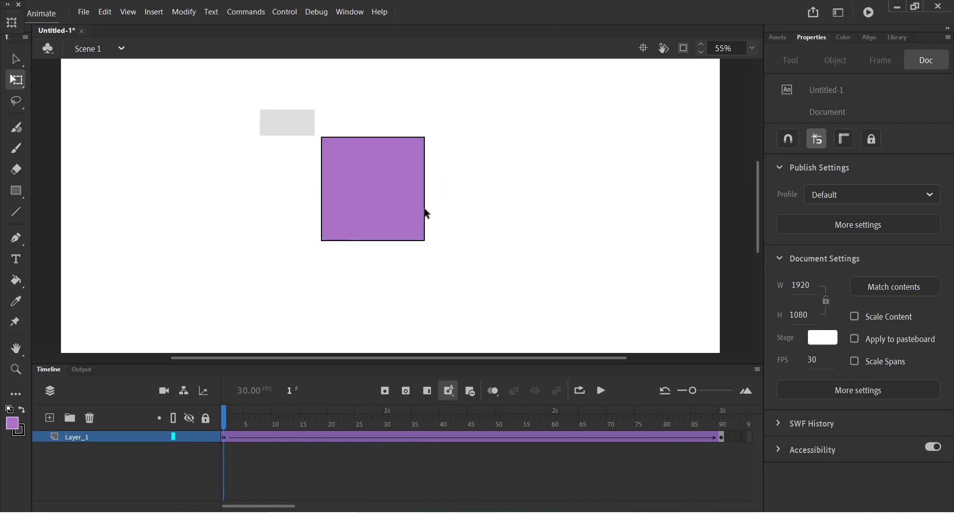
drag(428, 213, 517, 278)
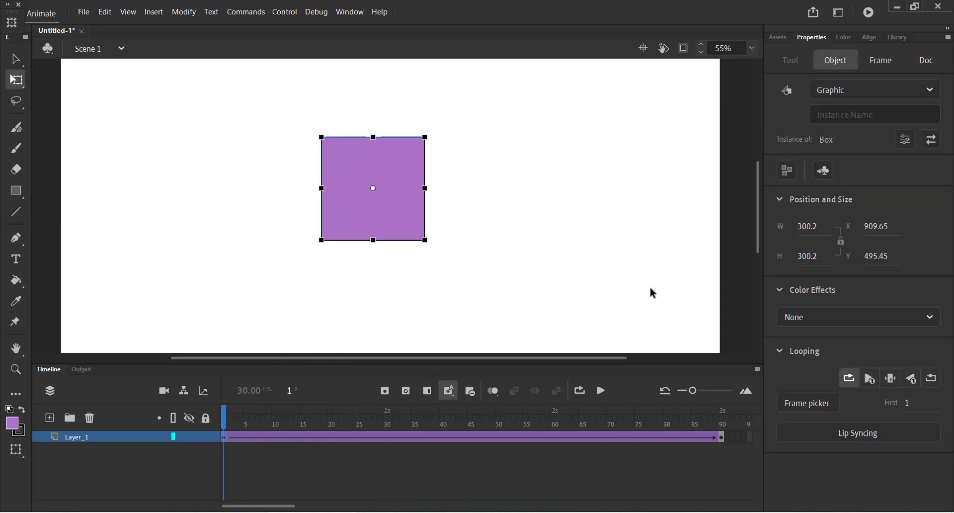